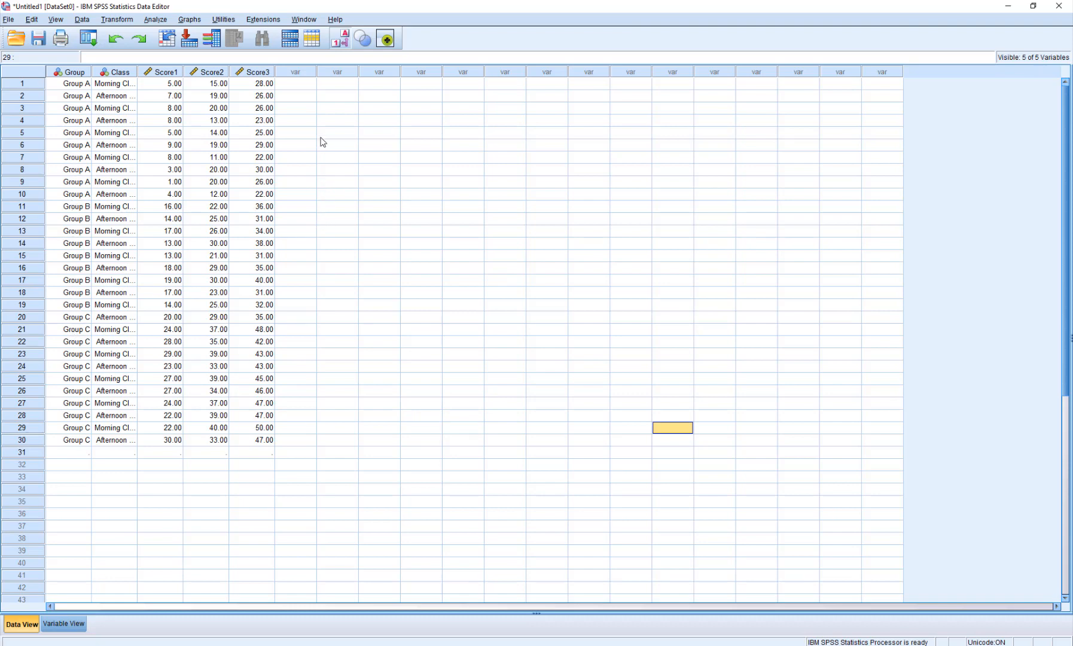
Switch the data between numeric codes and value labels, and widen the Class column to fit its full labels.
{"action": "left_click", "coordinate": [340, 40]}
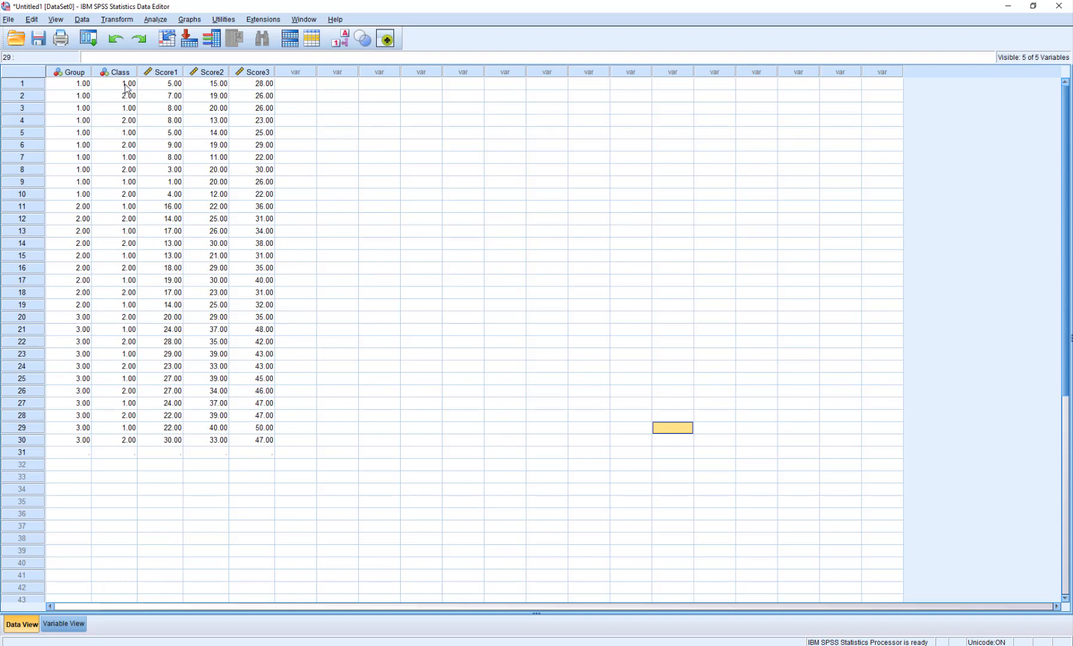
{"action": "left_click", "coordinate": [340, 40]}
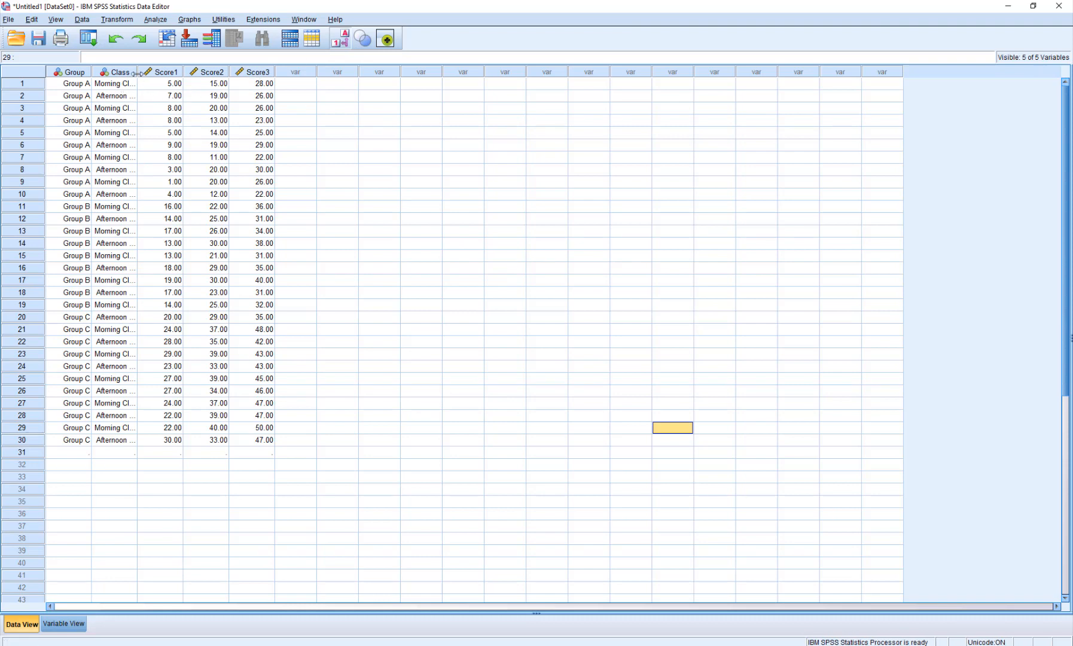
{"action": "left_click_drag", "start_coordinate": [137, 71], "coordinate": [166, 68]}
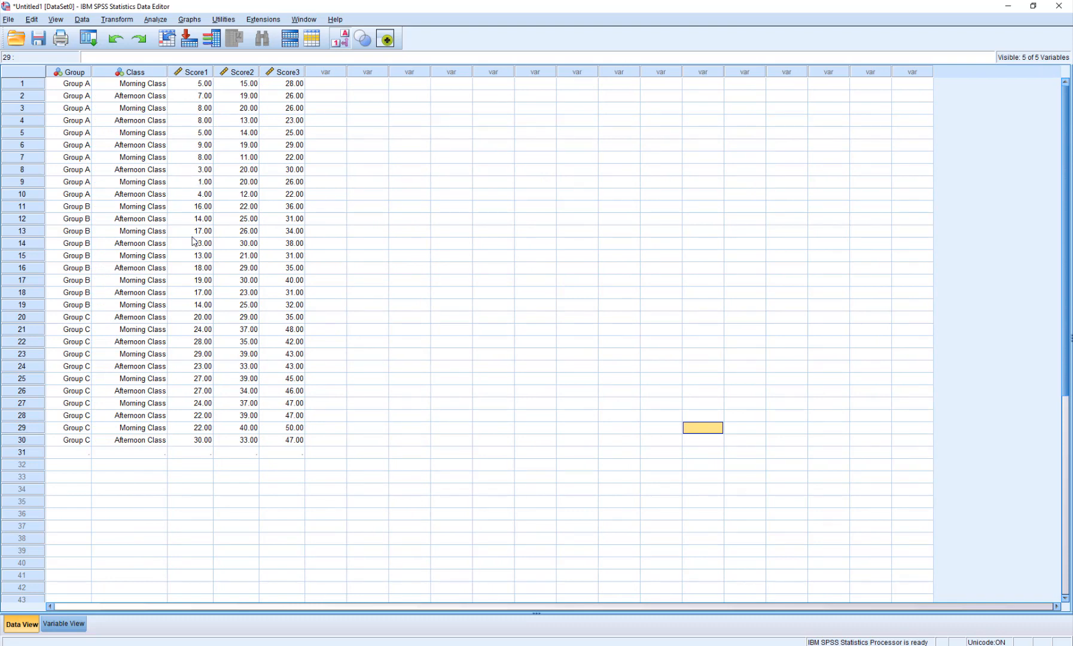
{"action": "key", "text": "ctrl+Home"}
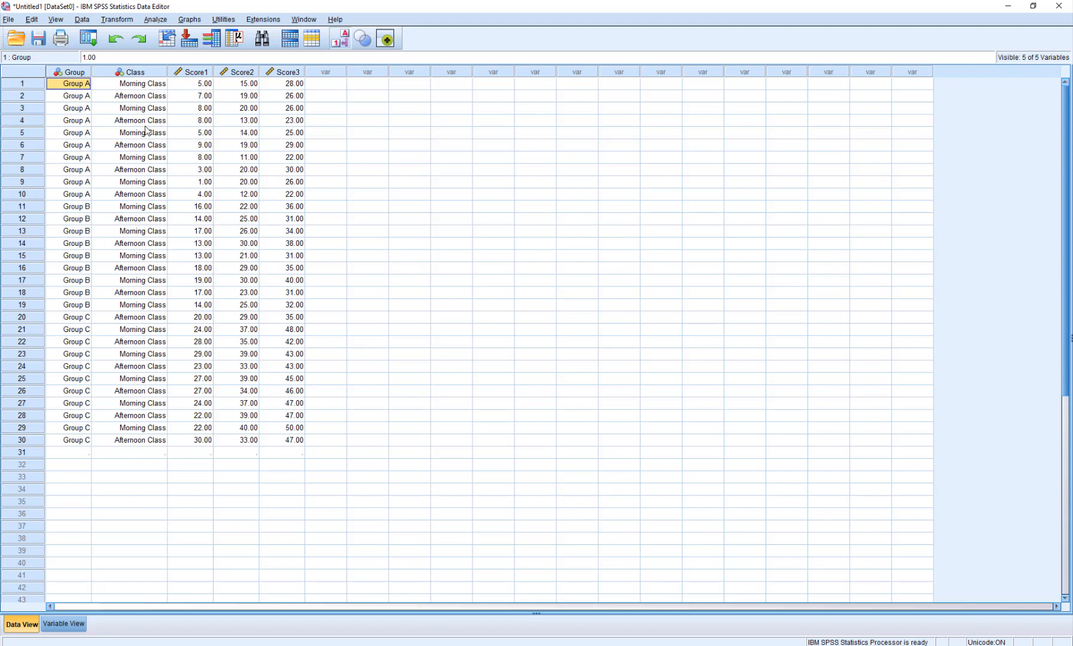
Set up a One-Way ANOVA with Group as the factor and Score1 as the dependent variable.
{"action": "left_click", "coordinate": [157, 20]}
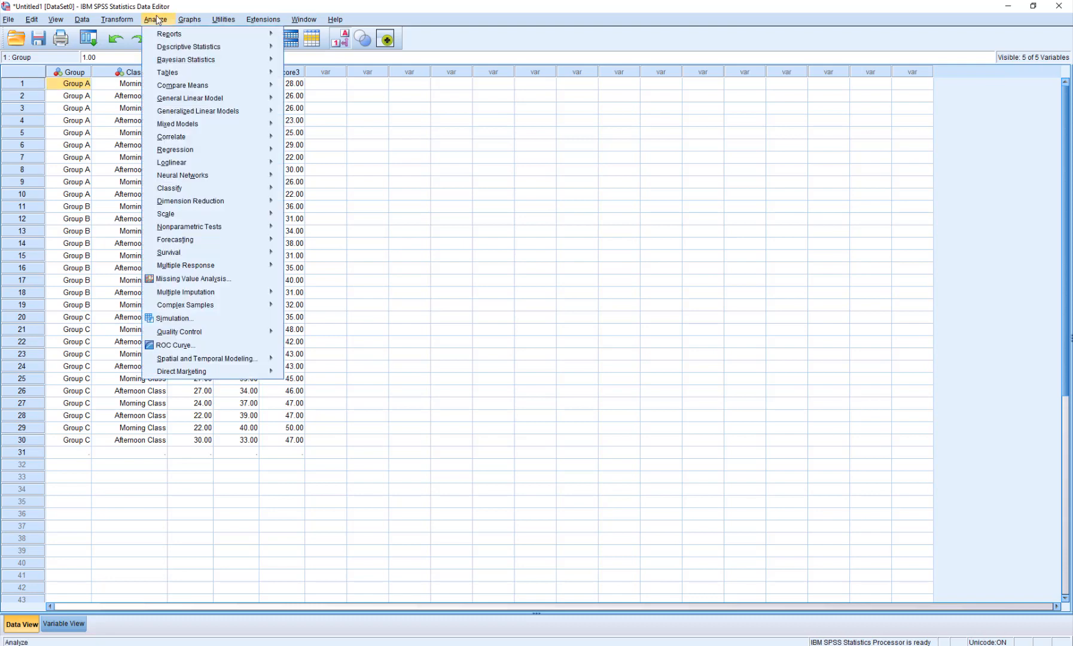
{"action": "mouse_move", "coordinate": [179, 87]}
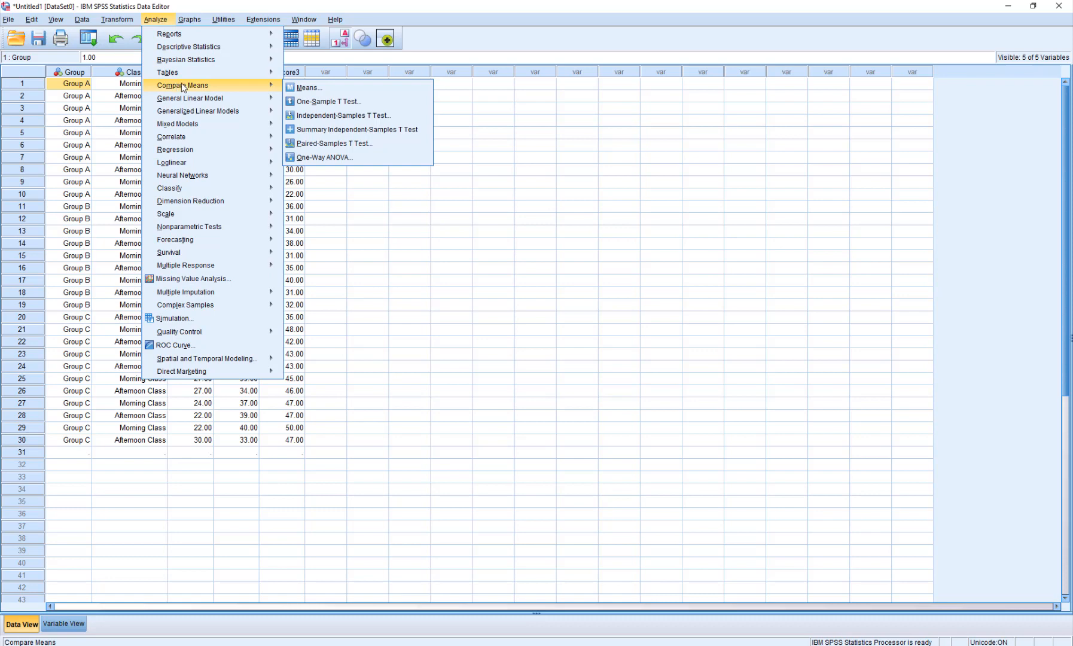
{"action": "left_click", "coordinate": [357, 156]}
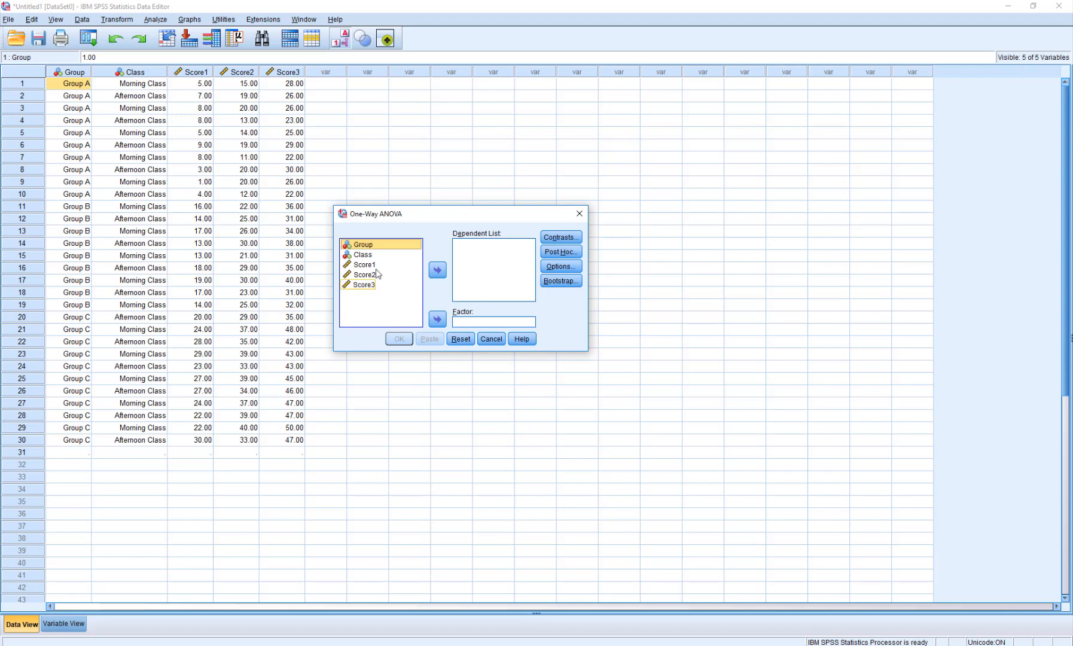
{"action": "left_click", "coordinate": [437, 320]}
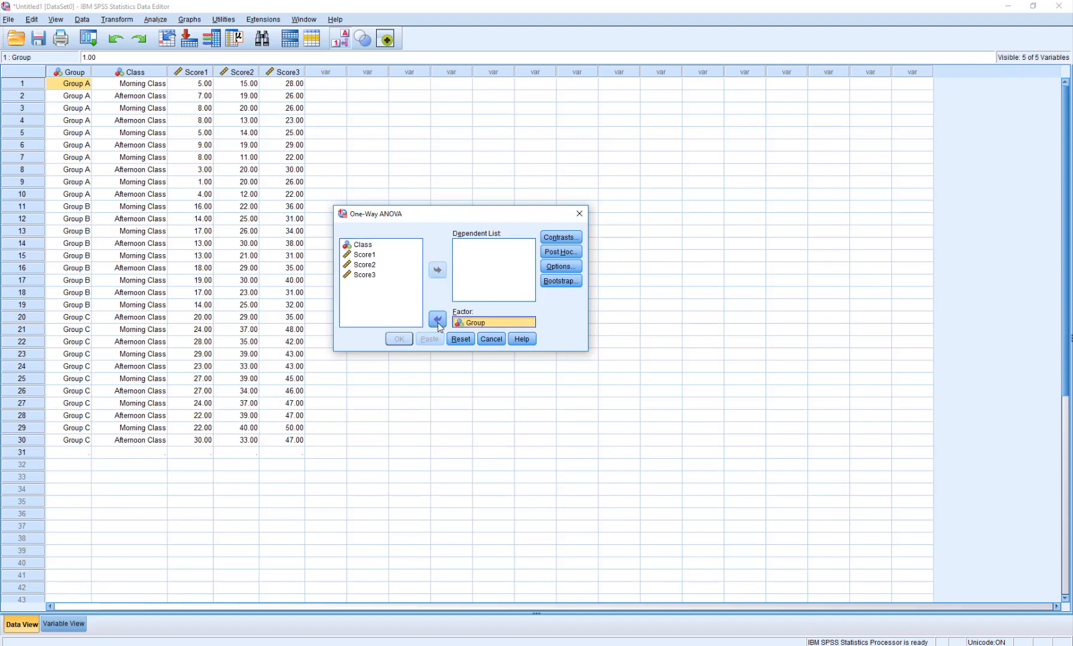
{"action": "left_click", "coordinate": [369, 255]}
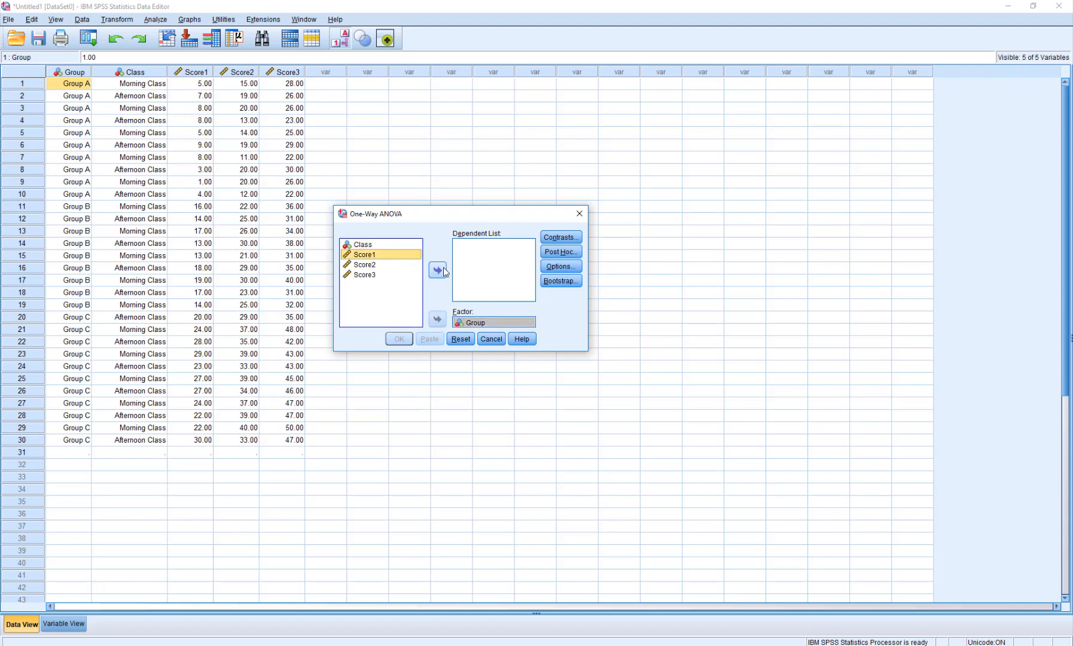
{"action": "left_click", "coordinate": [437, 271]}
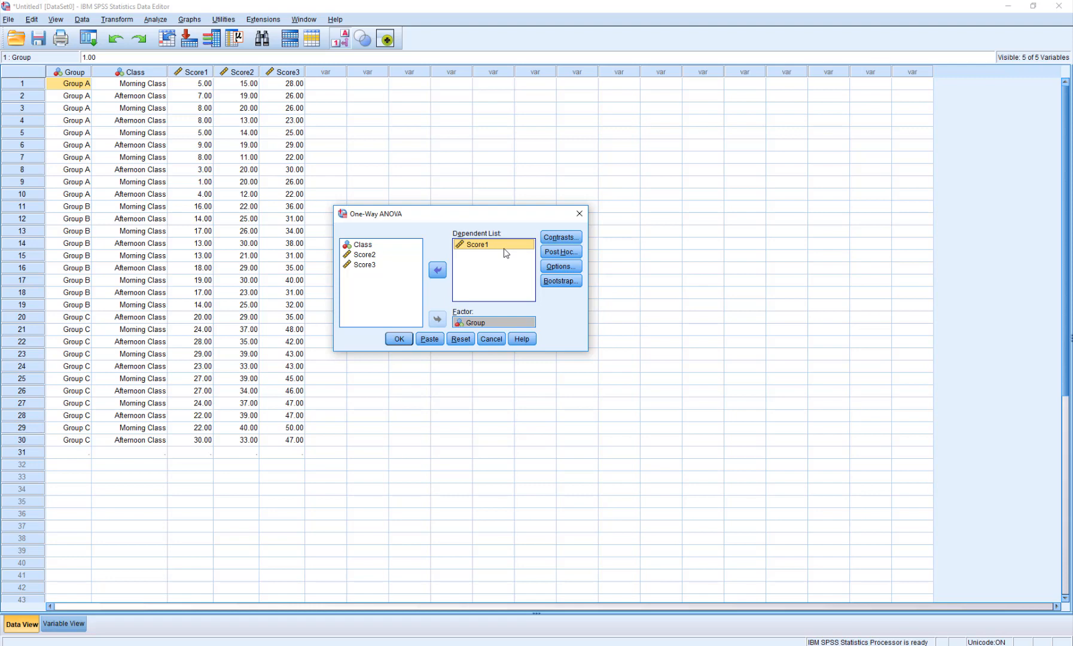
Request Tukey post hoc comparisons for the One-Way ANOVA.
{"action": "left_click", "coordinate": [560, 252]}
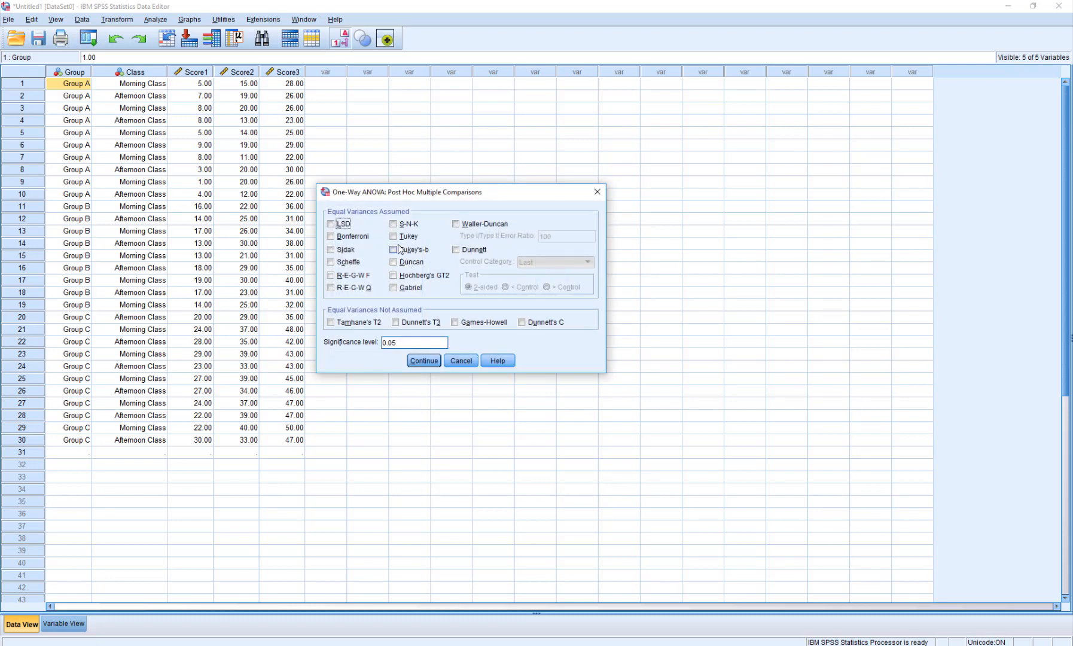
{"action": "left_click", "coordinate": [394, 237]}
{"action": "left_click", "coordinate": [426, 360]}
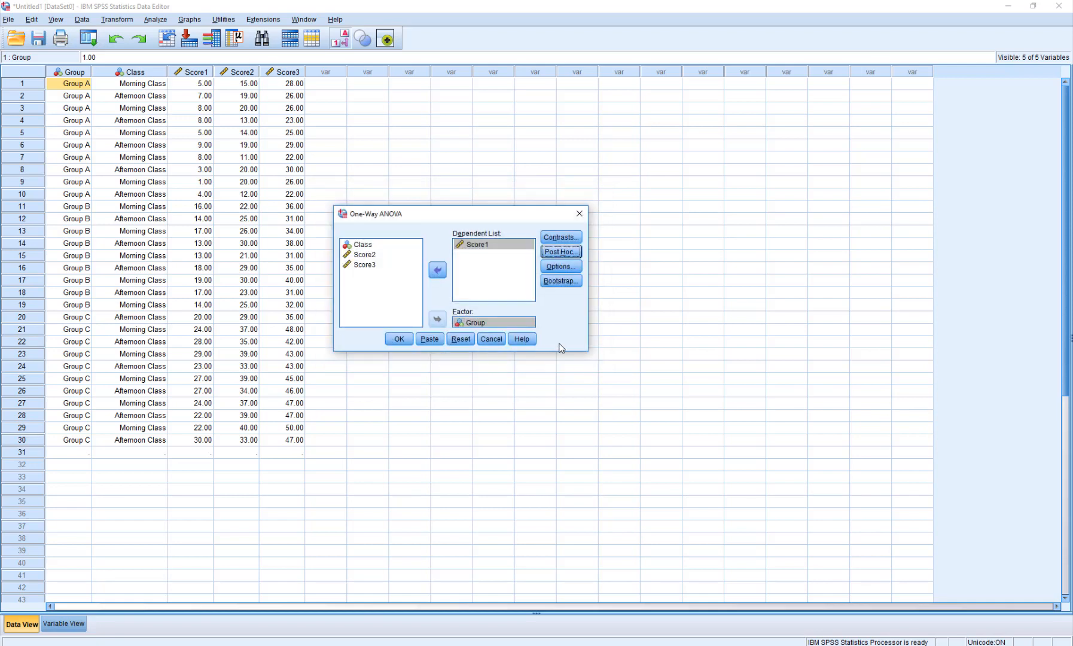
Include Descriptive statistics in the One-Way ANOVA options and run the analysis.
{"action": "left_click", "coordinate": [561, 266]}
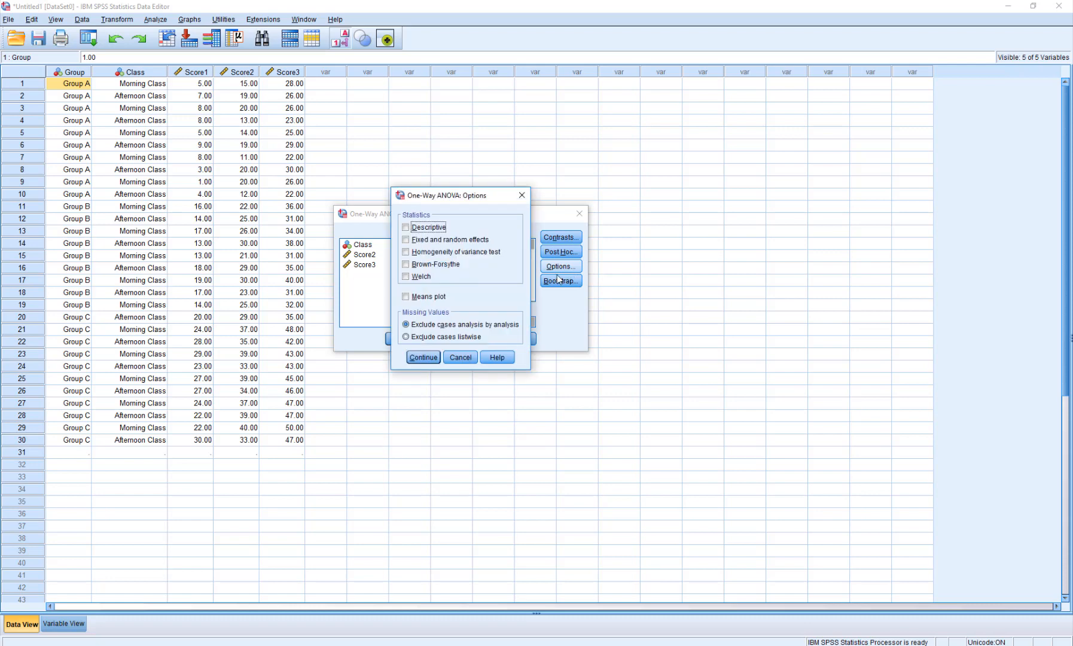
{"action": "left_click", "coordinate": [405, 228]}
{"action": "left_click", "coordinate": [419, 357]}
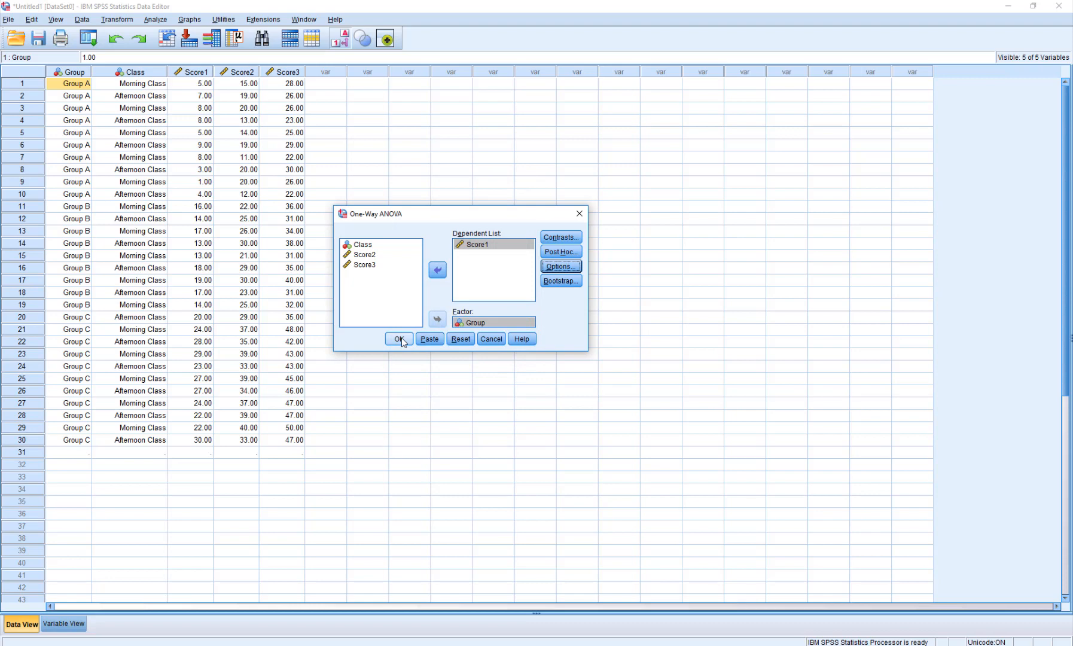
{"action": "left_click", "coordinate": [400, 339]}
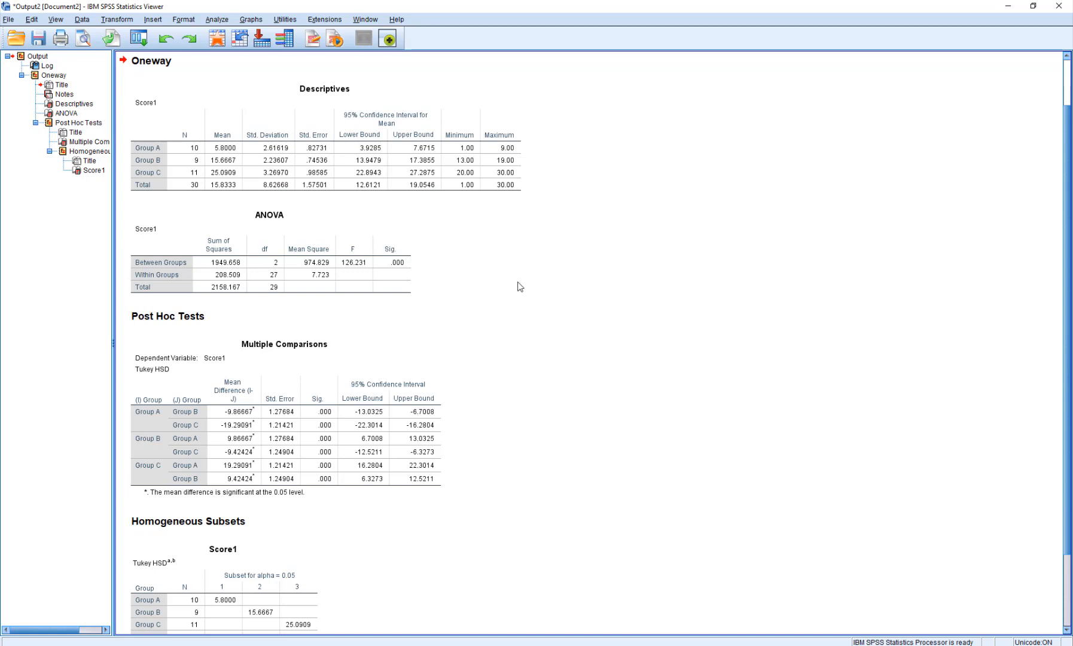
Examine the Descriptives, ANOVA and Multiple Comparisons tables for Score1 in the output, checking group means and significance values.
{"action": "left_click", "coordinate": [293, 142]}
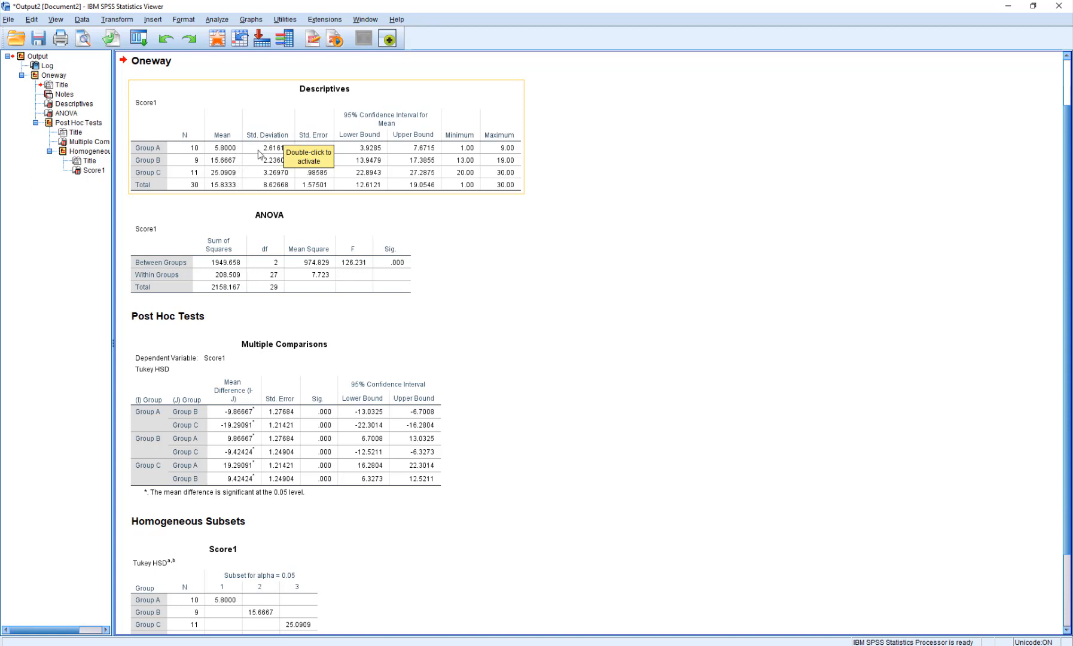
{"action": "left_click", "coordinate": [412, 206]}
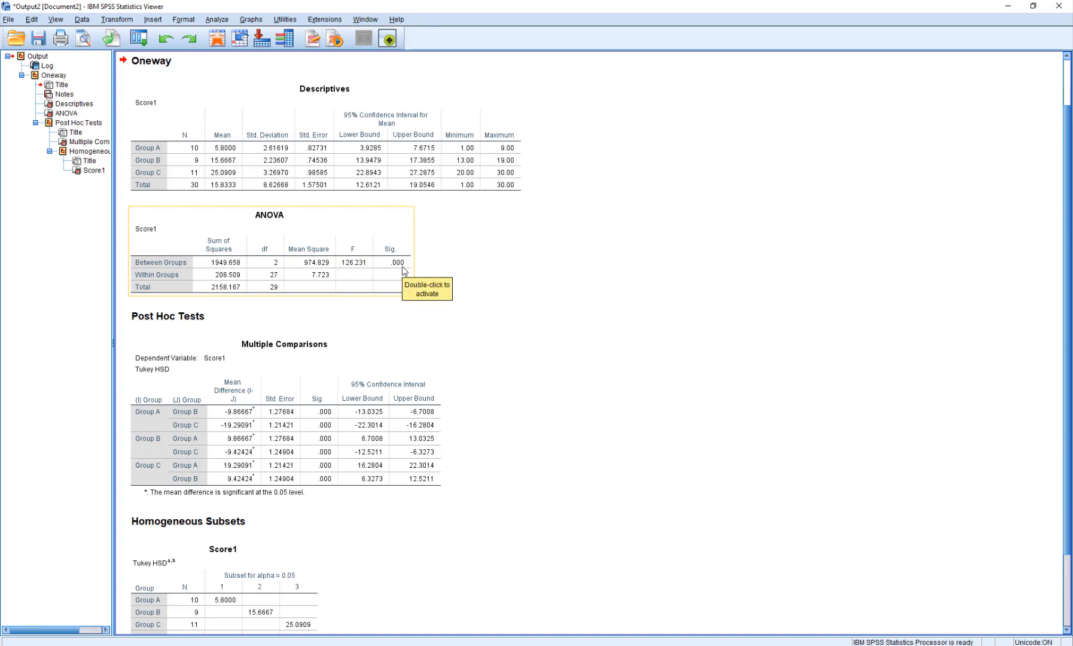
{"action": "double_click", "coordinate": [403, 271]}
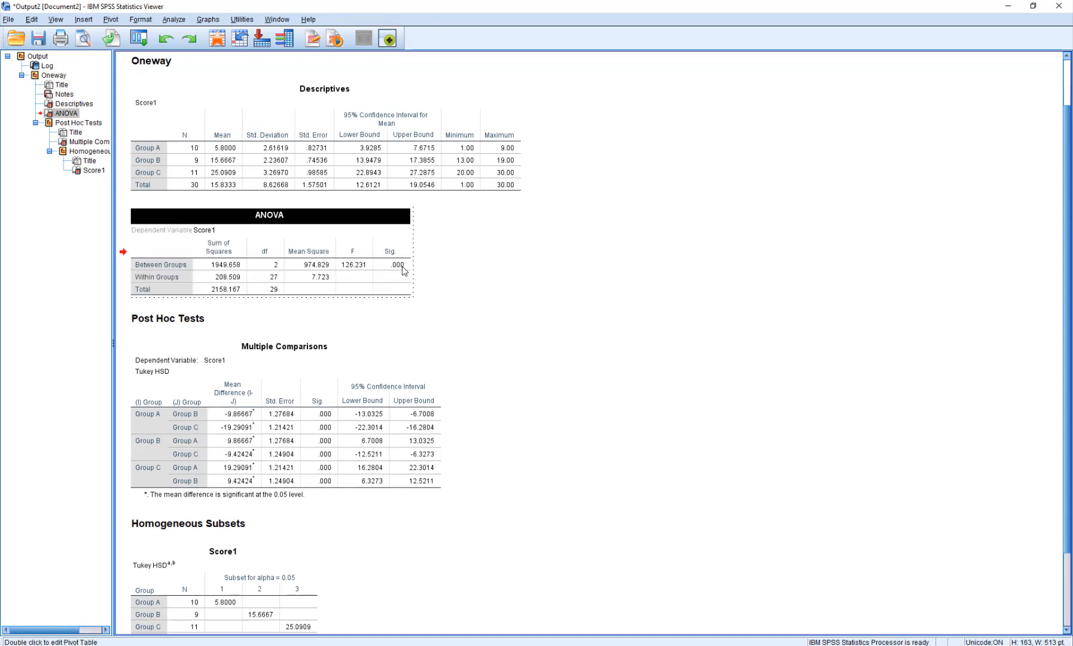
{"action": "mouse_move", "coordinate": [398, 270]}
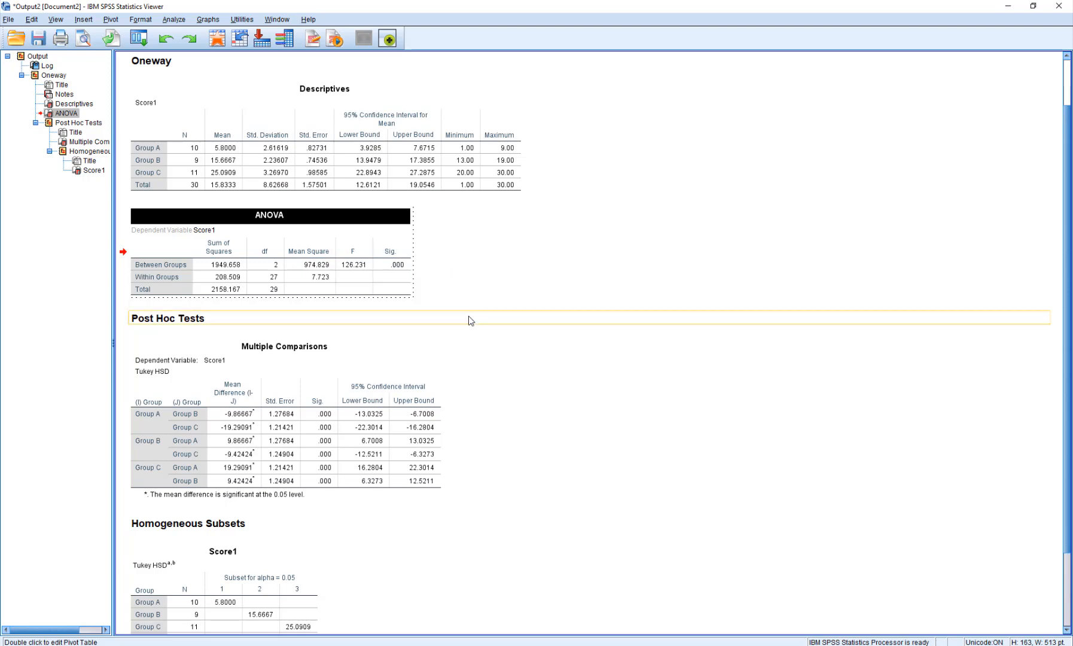
{"action": "scroll", "coordinate": [478, 361], "scroll_direction": "down", "scroll_amount": 3}
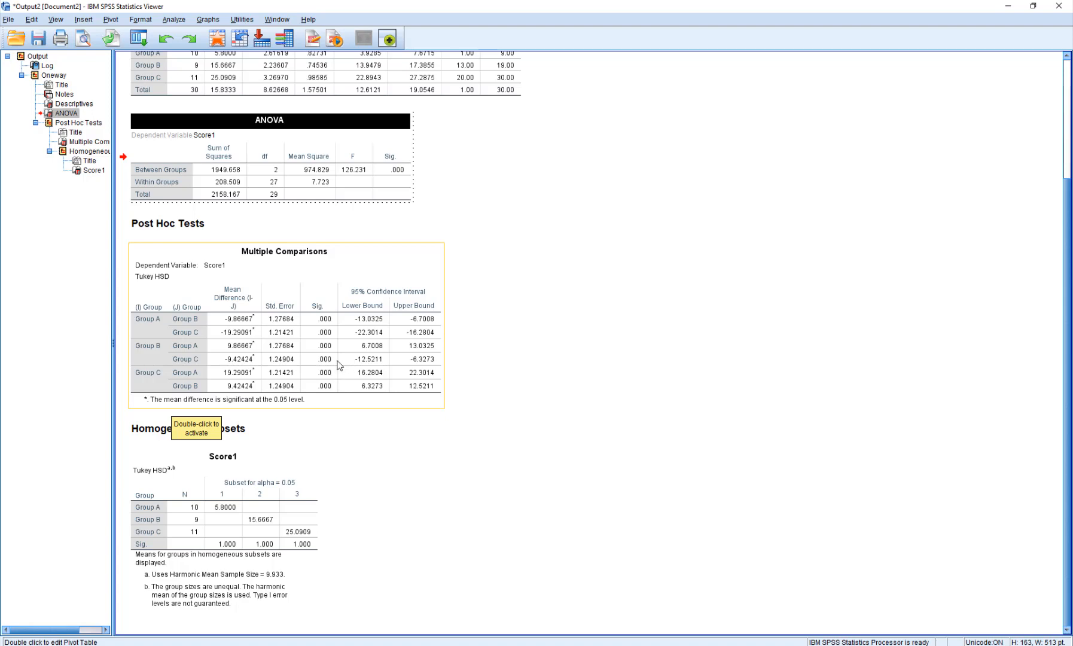
{"action": "scroll", "coordinate": [339, 366], "scroll_direction": "up", "scroll_amount": 5}
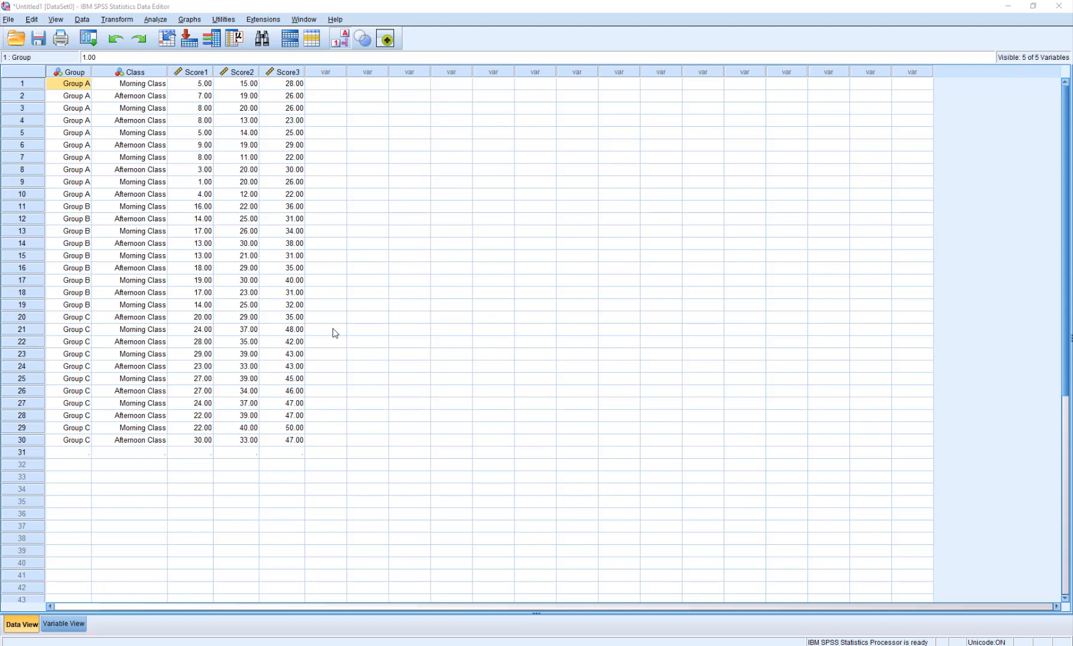
Set up a General Linear Model Univariate analysis with Group and Class as fixed factors and Score1 as the dependent variable.
{"action": "left_click", "coordinate": [155, 19]}
{"action": "mouse_move", "coordinate": [171, 103]}
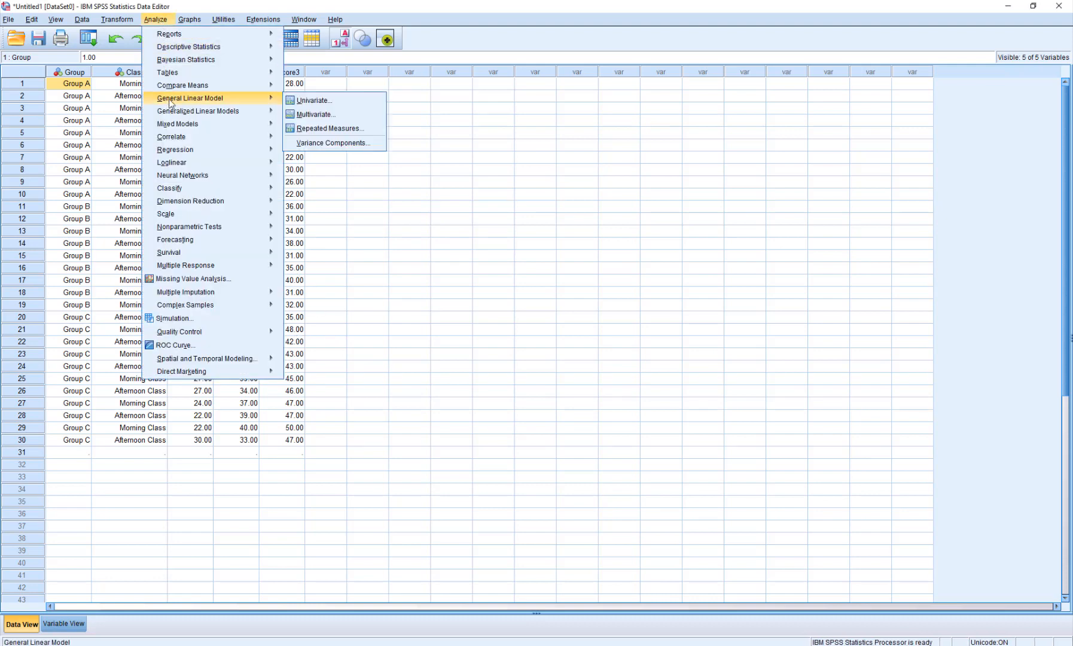
{"action": "left_click", "coordinate": [357, 100]}
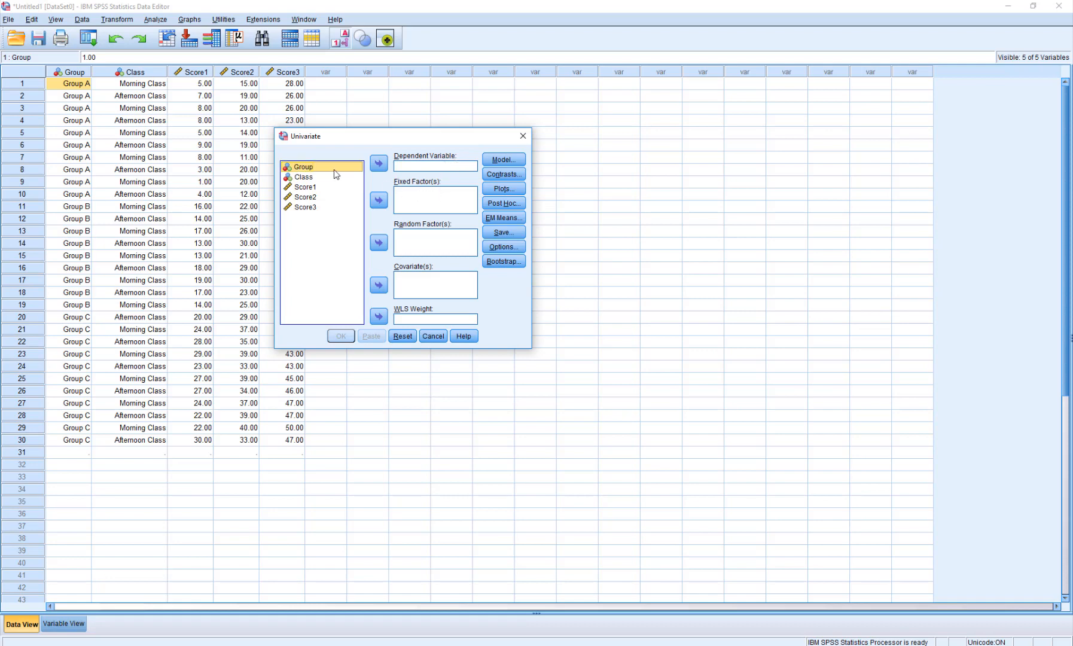
{"action": "left_click", "coordinate": [377, 206]}
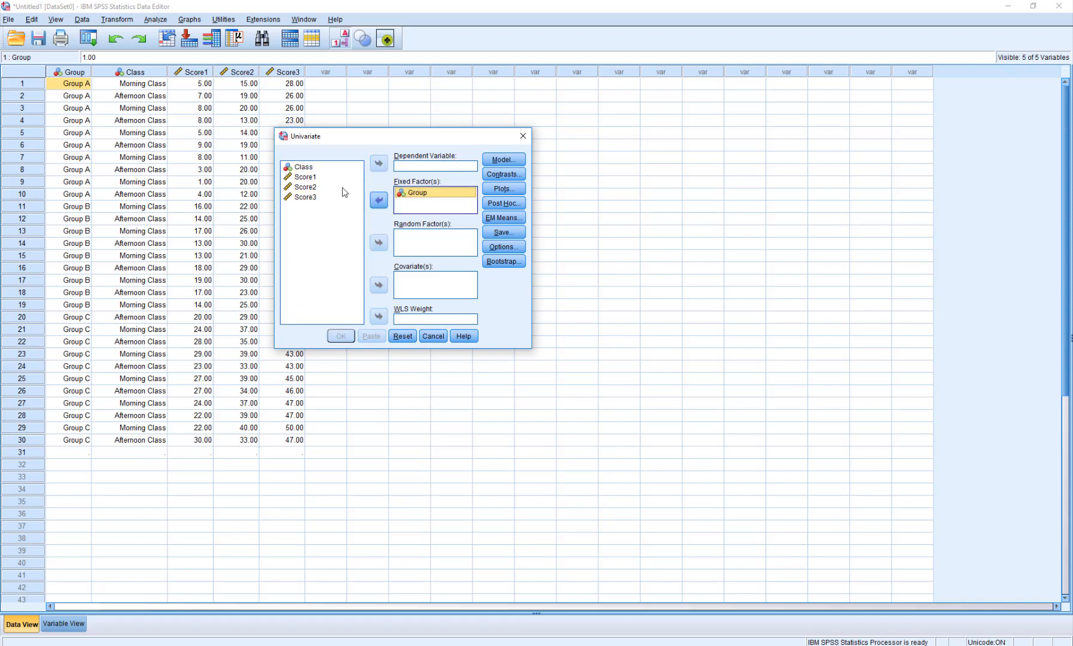
{"action": "left_click", "coordinate": [311, 169]}
{"action": "left_click", "coordinate": [378, 201]}
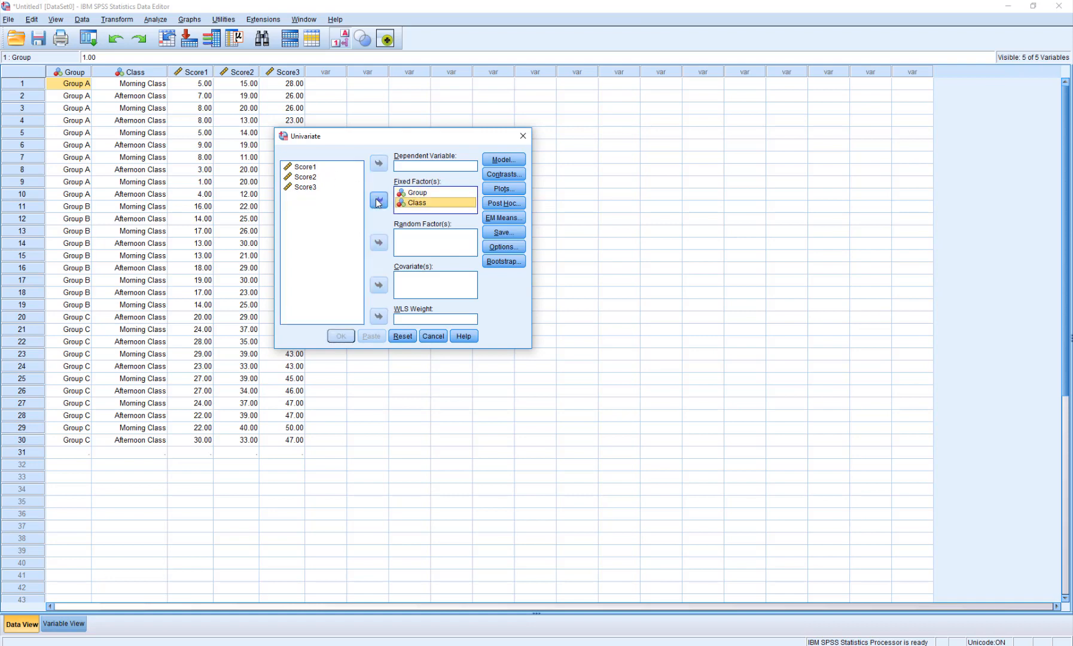
{"action": "left_click", "coordinate": [311, 169]}
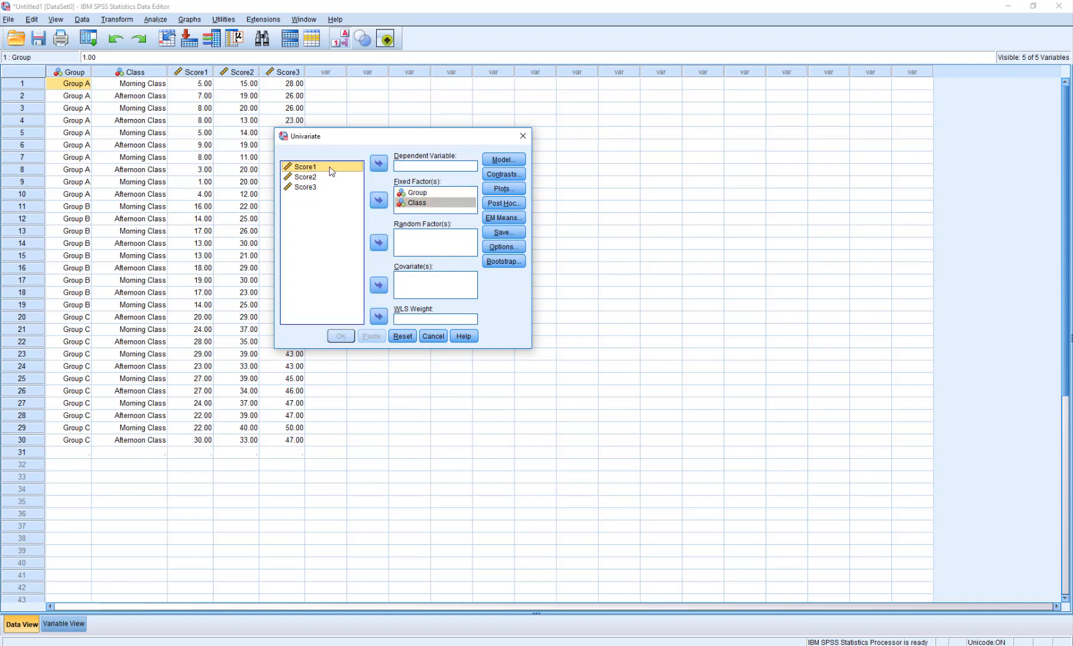
{"action": "left_click", "coordinate": [378, 165]}
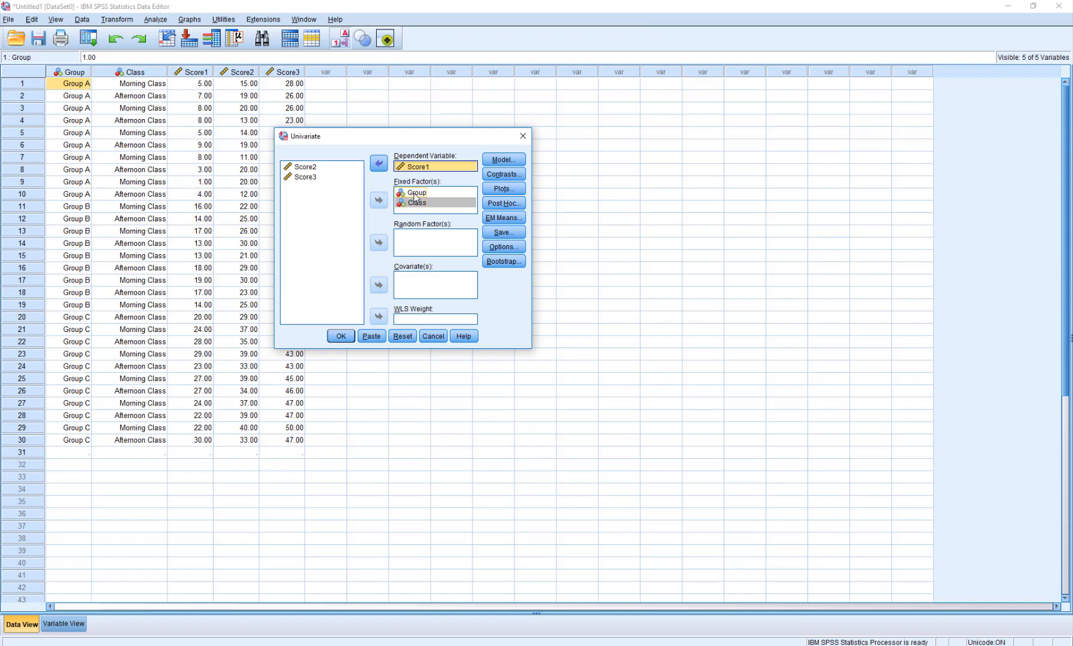
Request Tukey post hoc tests for the Group factor in the Univariate analysis.
{"action": "left_click", "coordinate": [510, 205]}
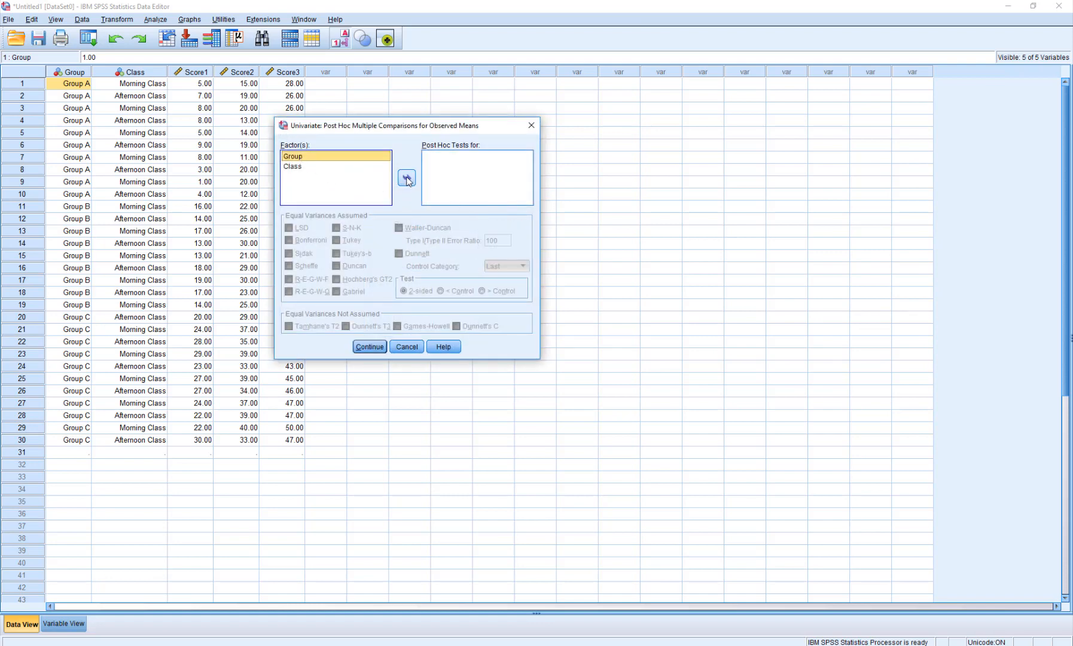
{"action": "left_click", "coordinate": [407, 178]}
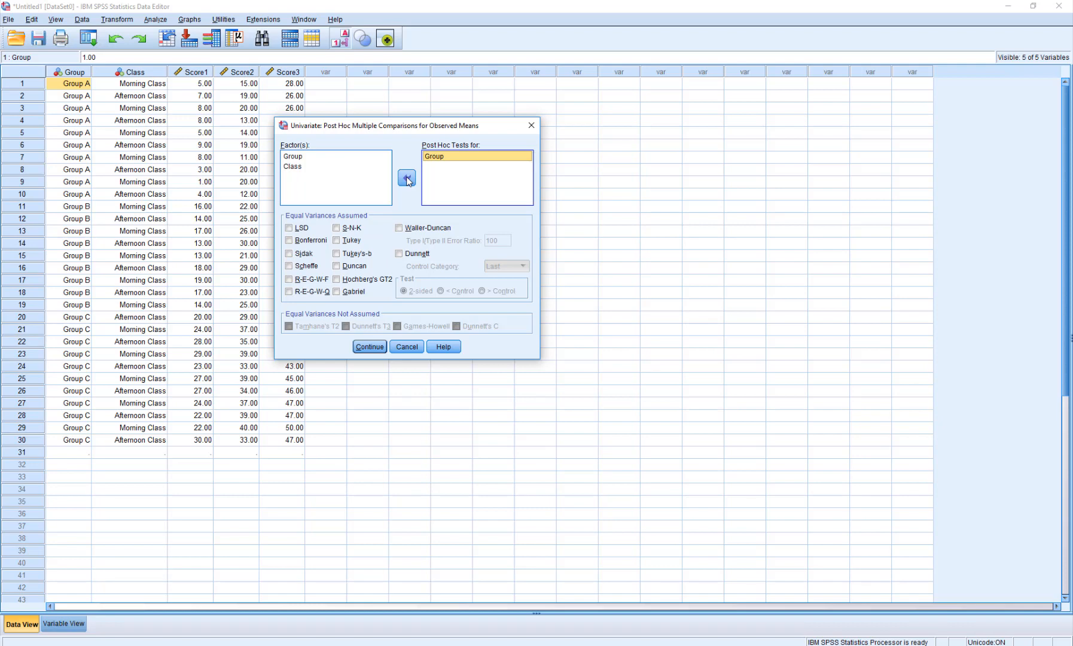
{"action": "left_click", "coordinate": [340, 241]}
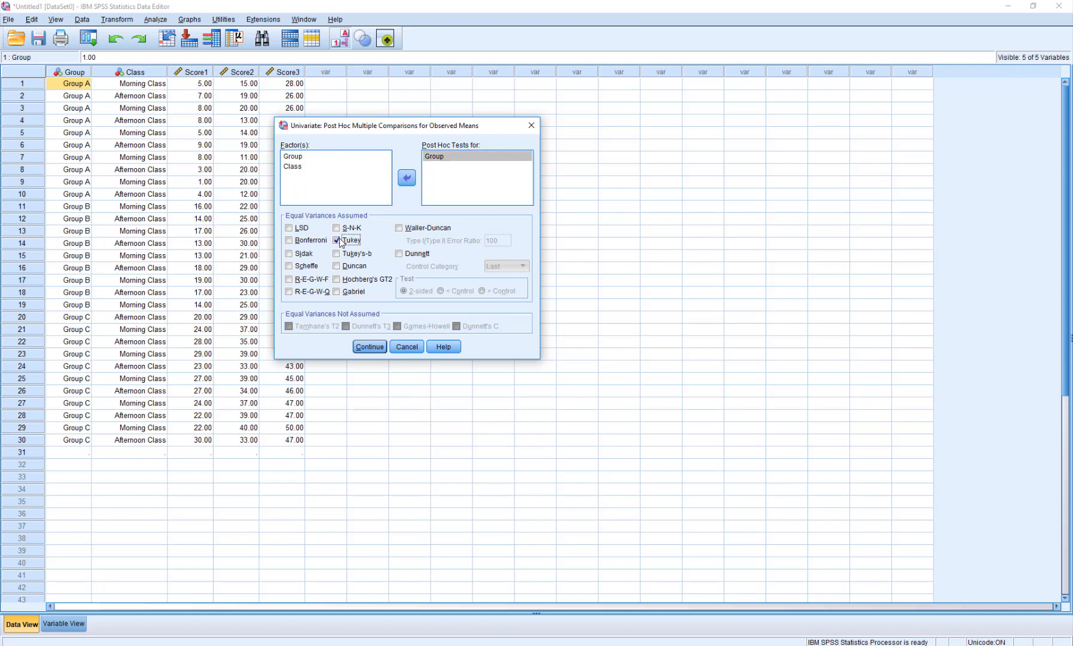
{"action": "left_click", "coordinate": [375, 345]}
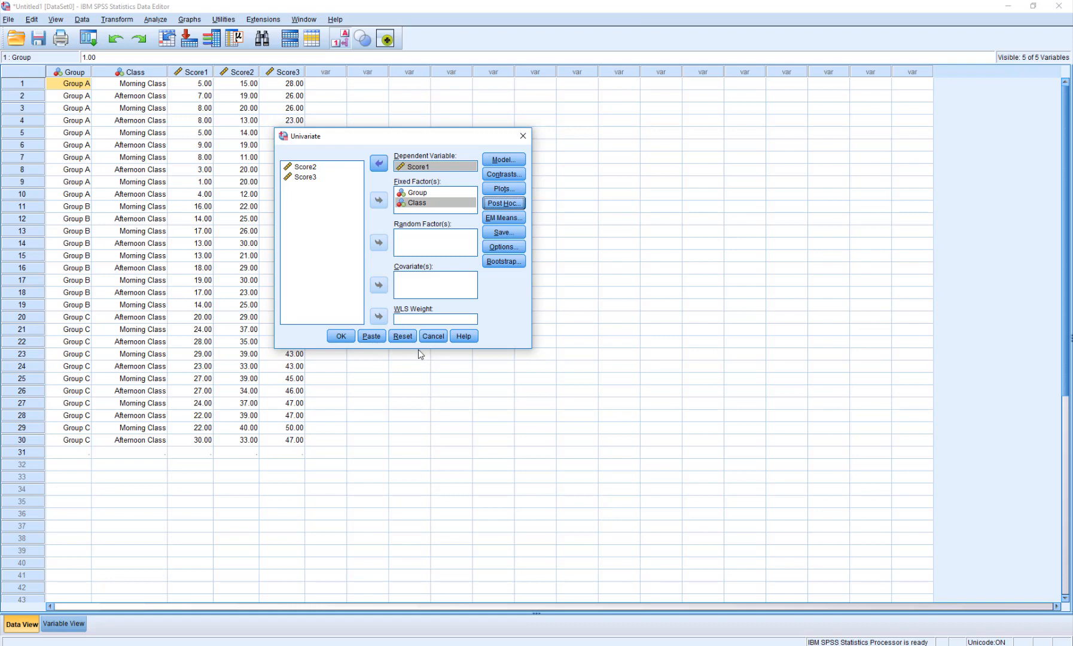
Include descriptive statistics, estimates of effect size and observed power in the Univariate output options.
{"action": "left_click", "coordinate": [511, 246]}
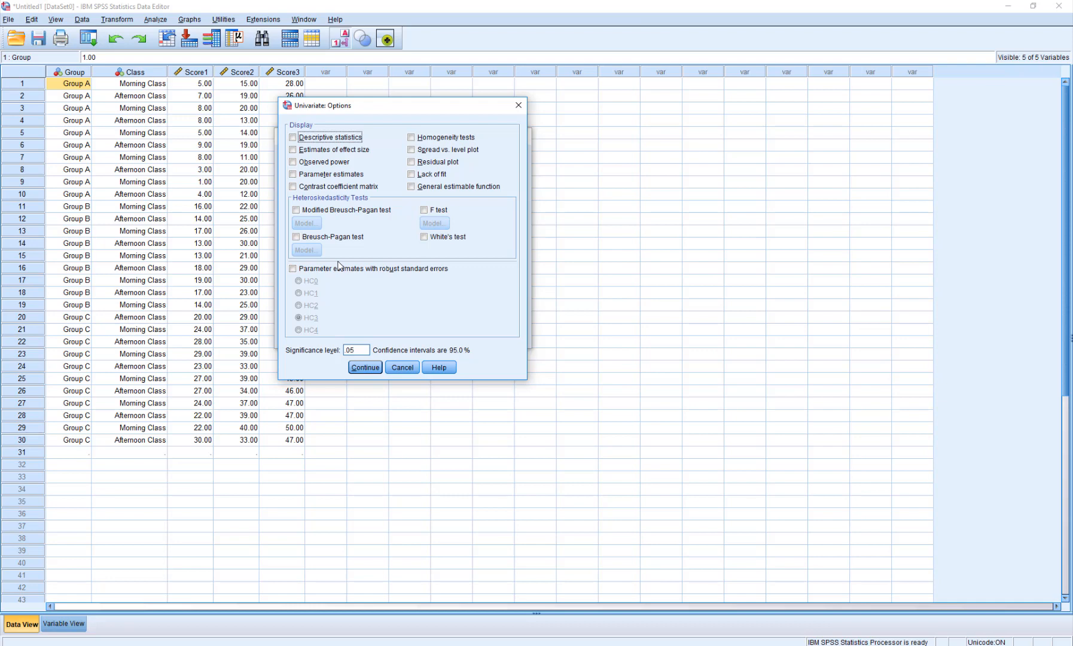
{"action": "left_click", "coordinate": [295, 142]}
{"action": "left_click", "coordinate": [295, 152]}
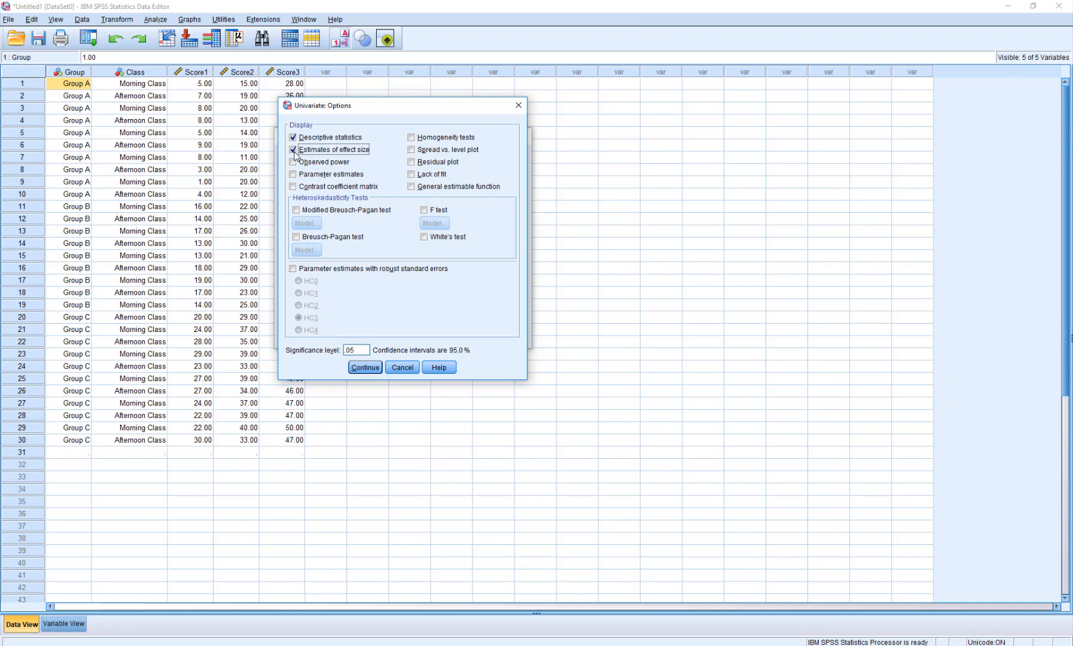
{"action": "left_click", "coordinate": [294, 163]}
{"action": "left_click", "coordinate": [365, 367]}
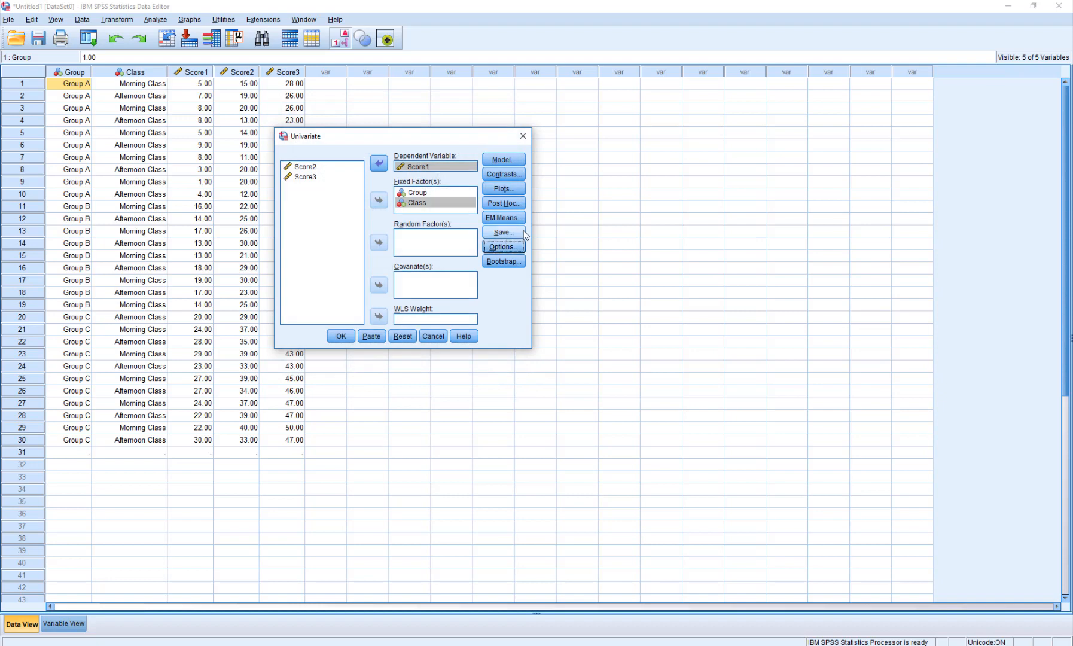
Add a Group*Class profile plot with Group on the horizontal axis and Class as separate lines, and run the Univariate analysis.
{"action": "left_click", "coordinate": [512, 189]}
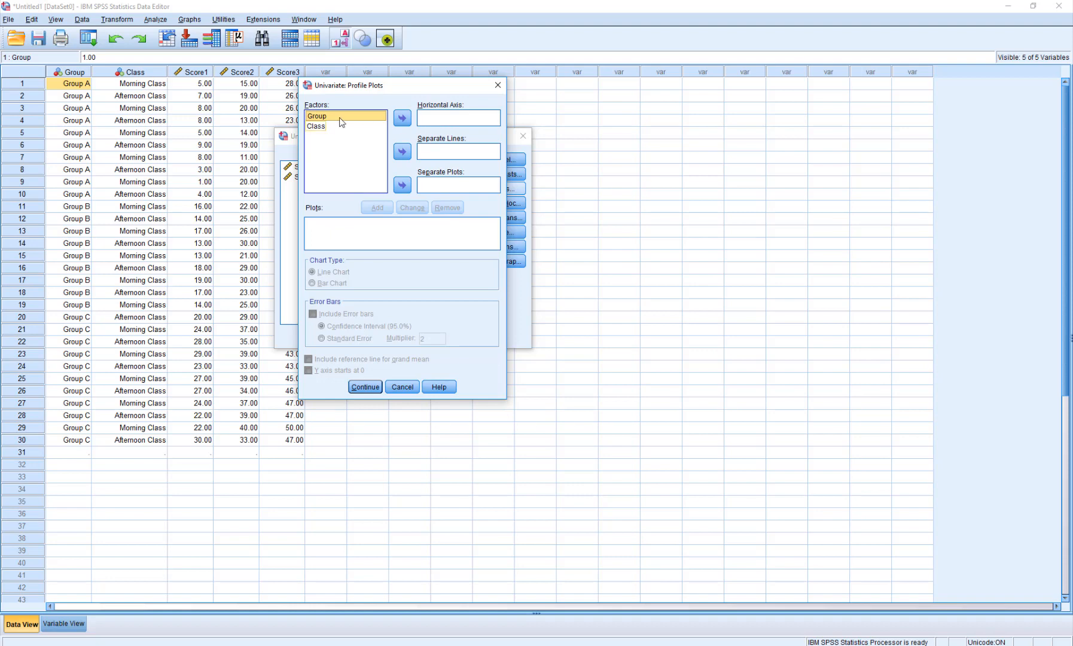
{"action": "left_click", "coordinate": [402, 119]}
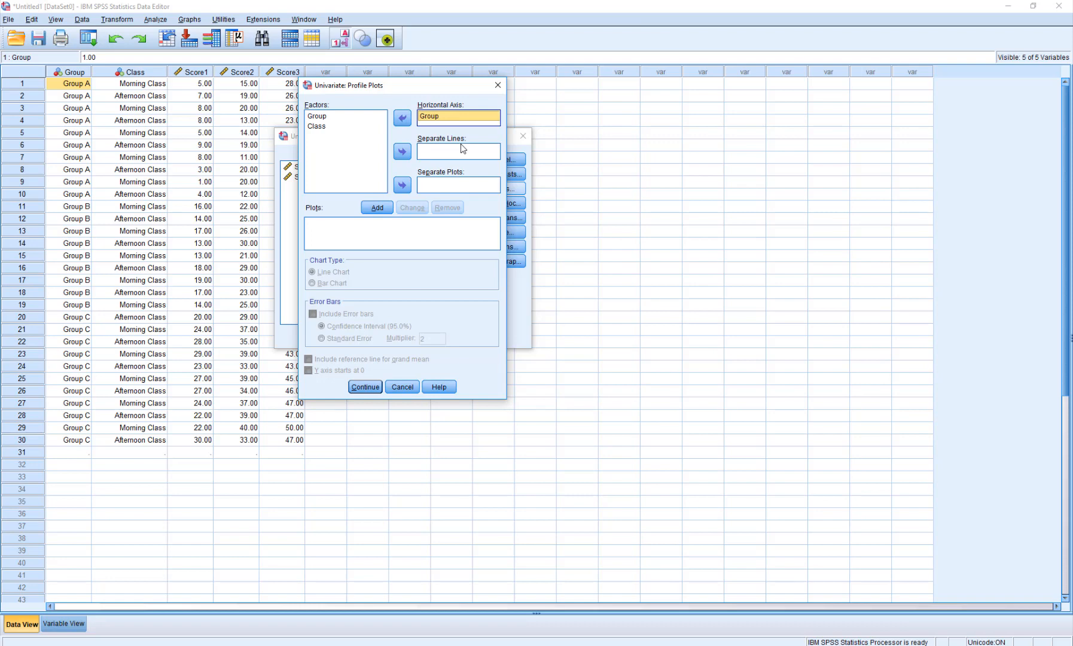
{"action": "left_click", "coordinate": [322, 128]}
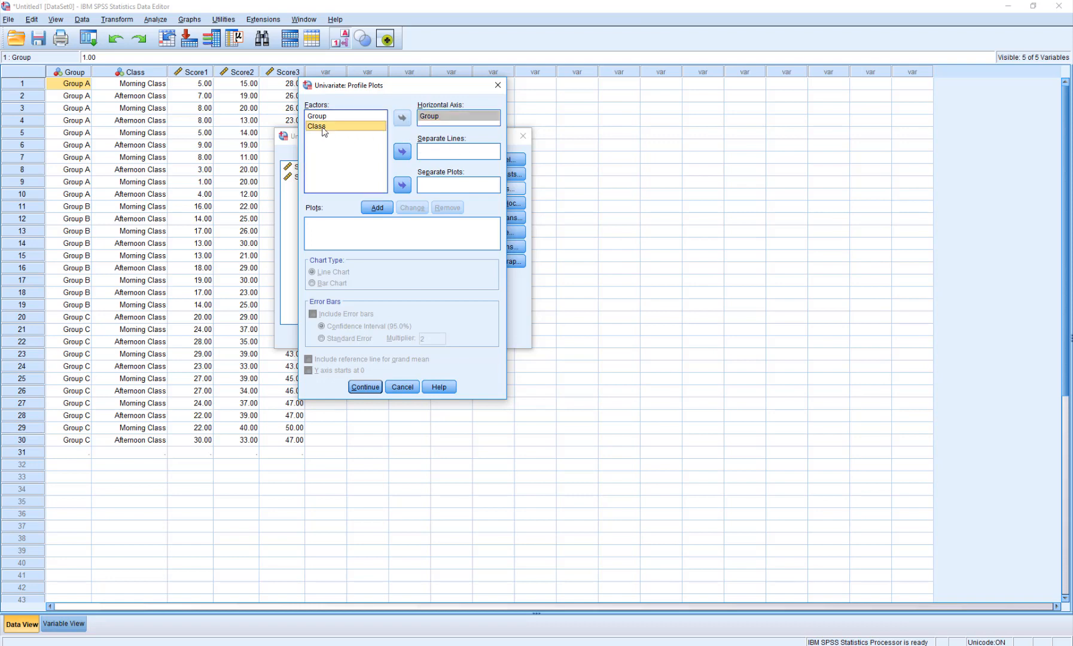
{"action": "left_click", "coordinate": [409, 153]}
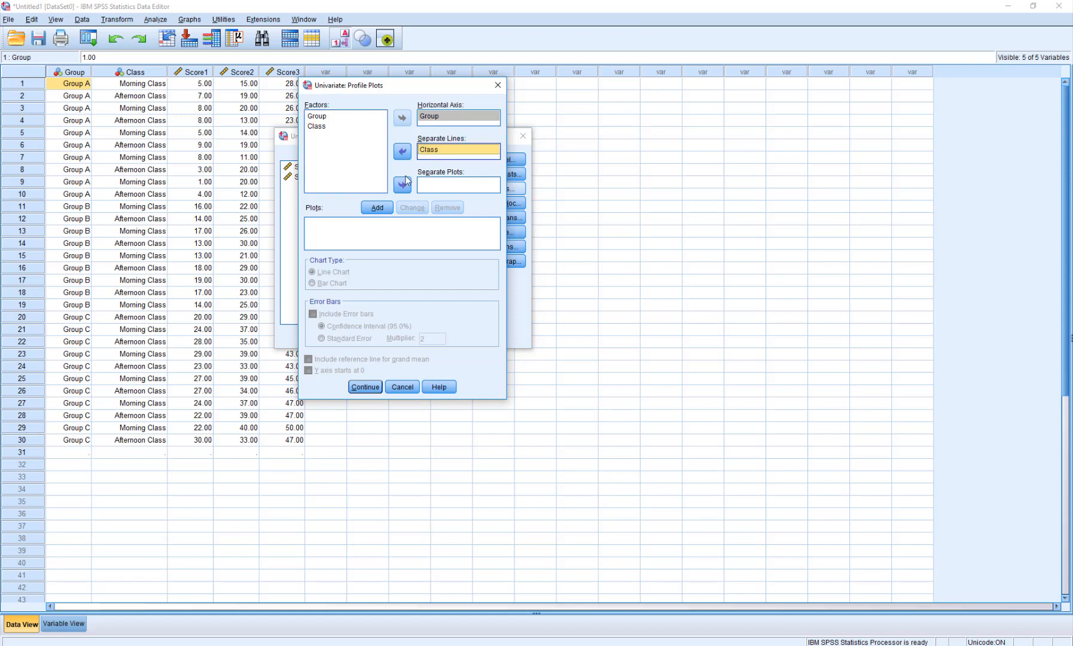
{"action": "left_click", "coordinate": [378, 208]}
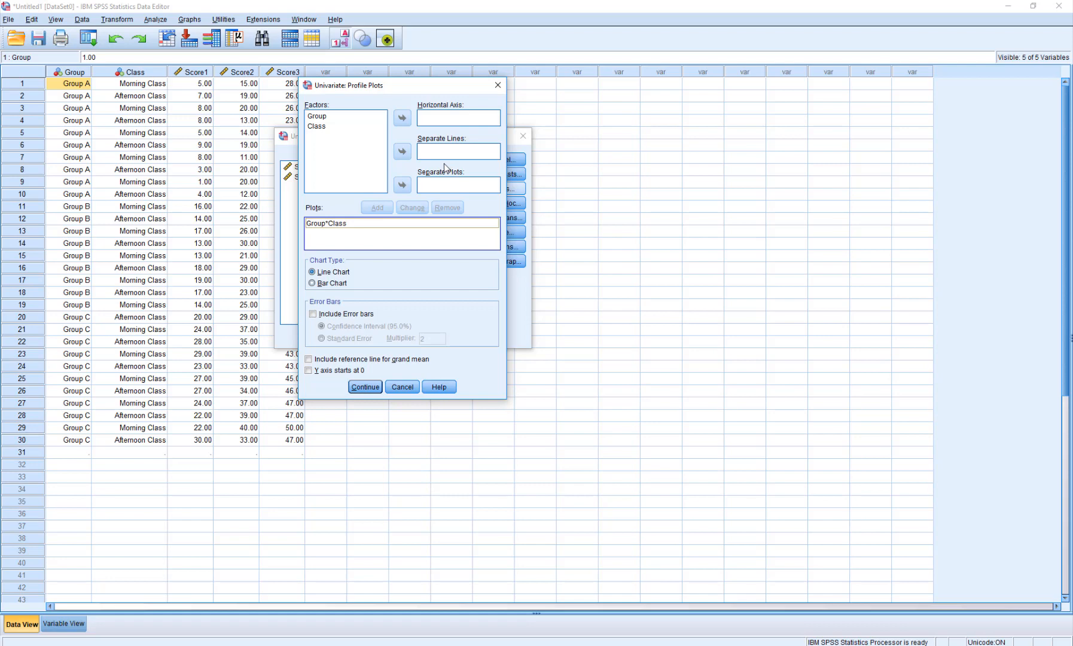
{"action": "left_click", "coordinate": [378, 389]}
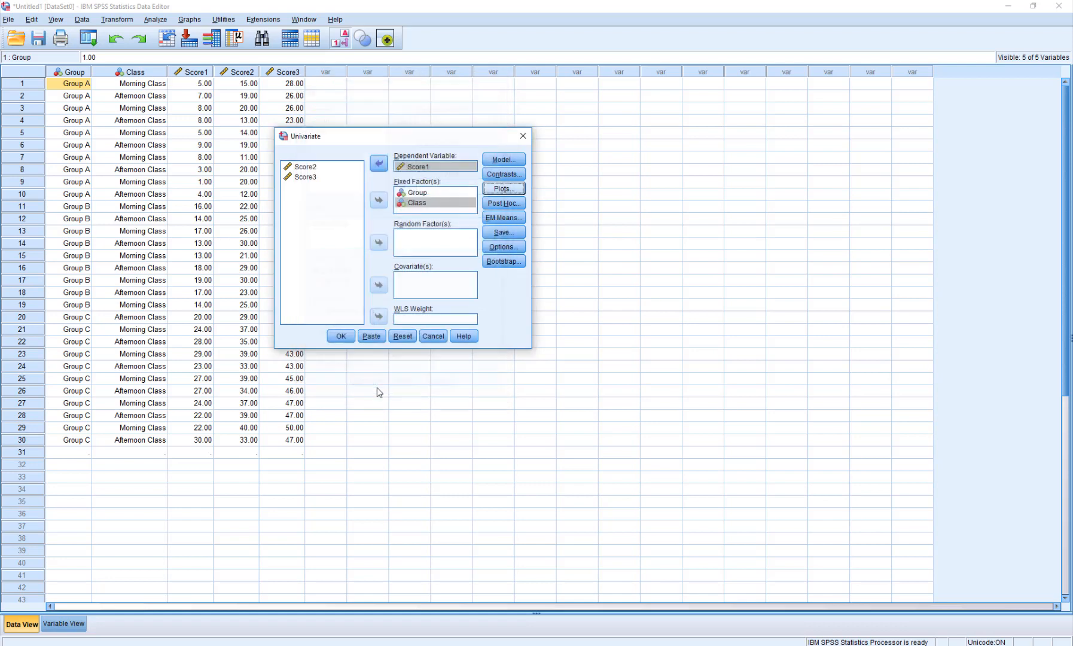
{"action": "left_click", "coordinate": [350, 338]}
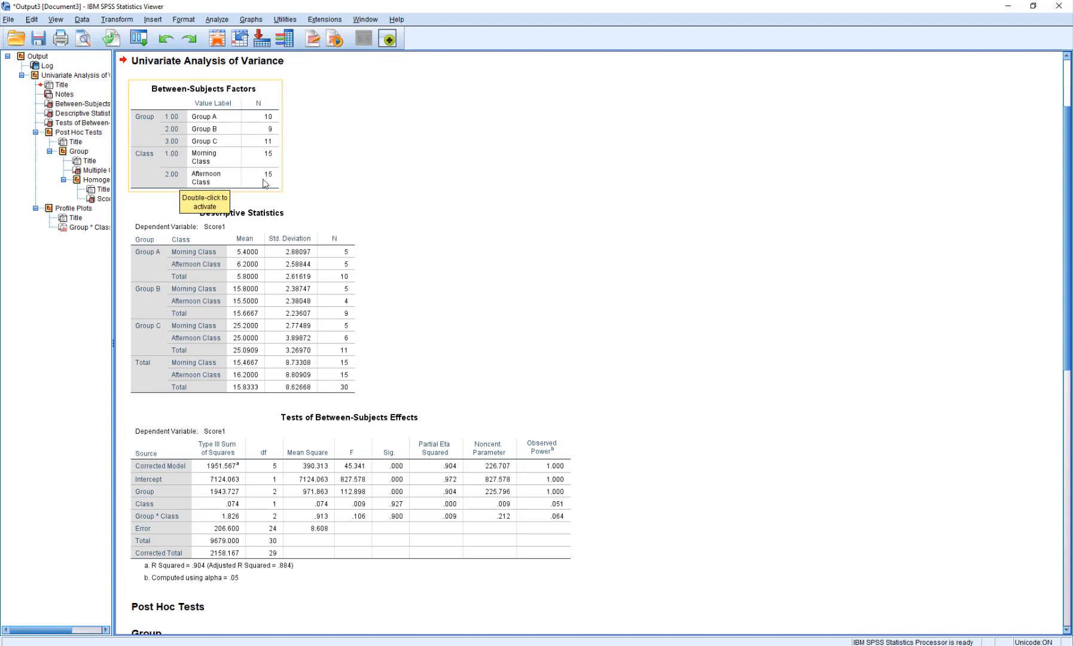
Examine the Univariate output for Score1, covering descriptive statistics, between-subjects effects, Tukey comparisons, homogeneous subsets and the profile plot.
{"action": "scroll", "coordinate": [439, 180], "scroll_direction": "down", "scroll_amount": 1}
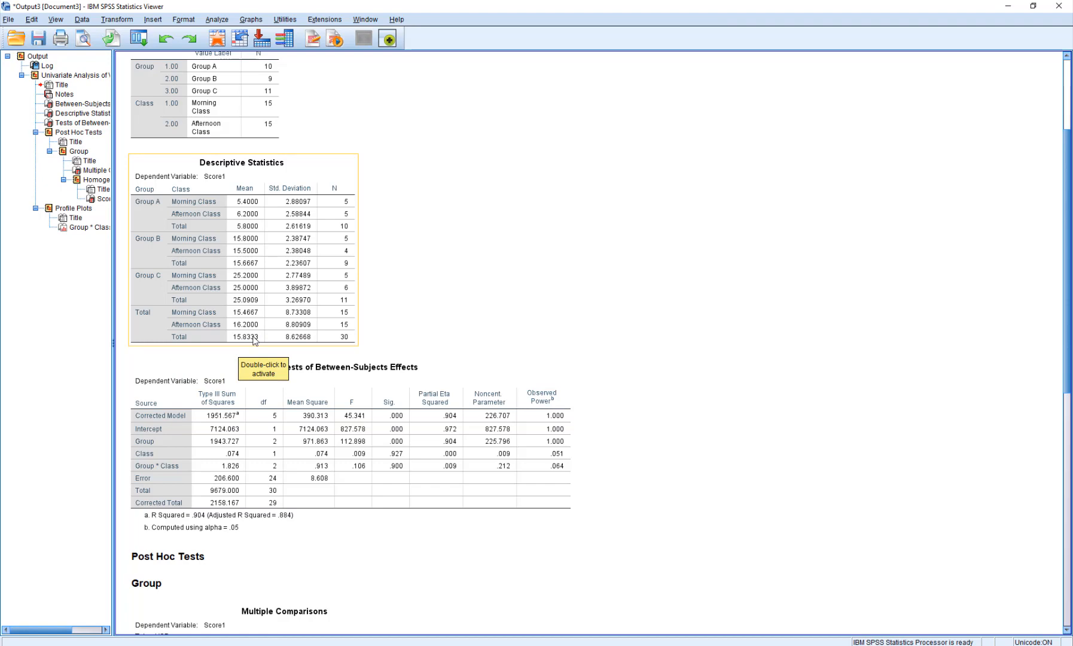
{"action": "scroll", "coordinate": [456, 321], "scroll_direction": "down", "scroll_amount": 3}
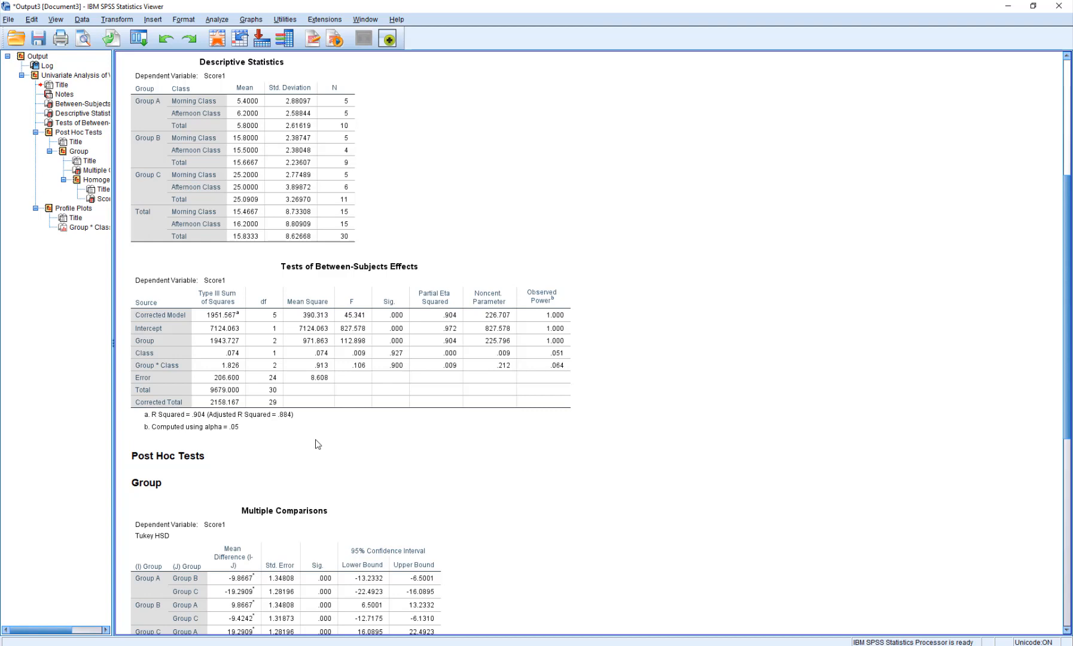
{"action": "left_click", "coordinate": [275, 433]}
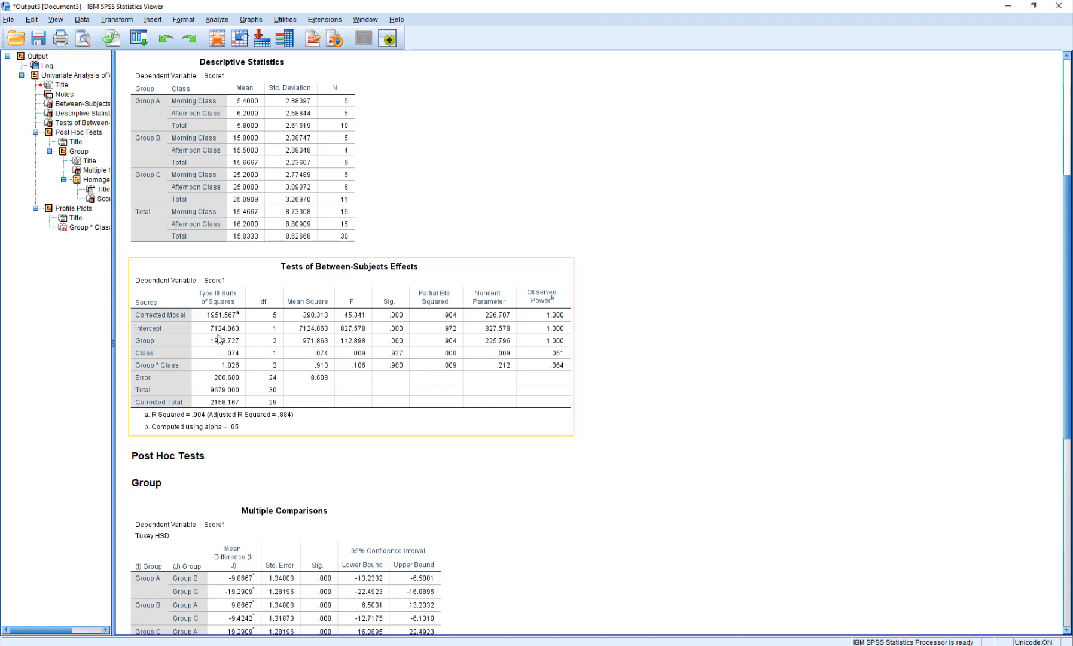
{"action": "left_click", "coordinate": [203, 236]}
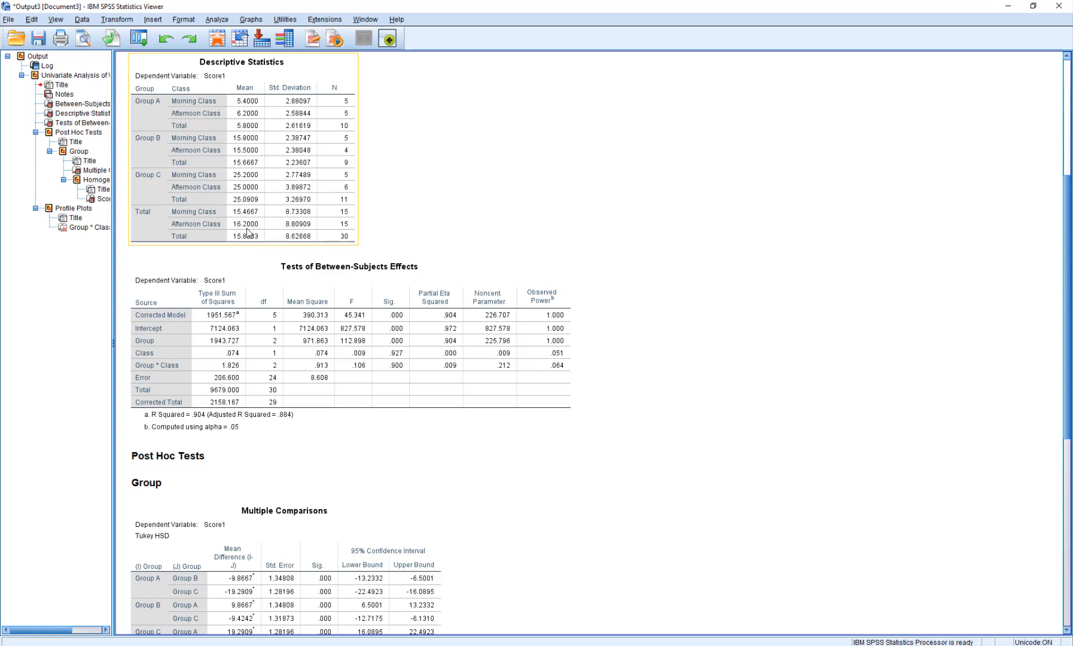
{"action": "left_click", "coordinate": [296, 274]}
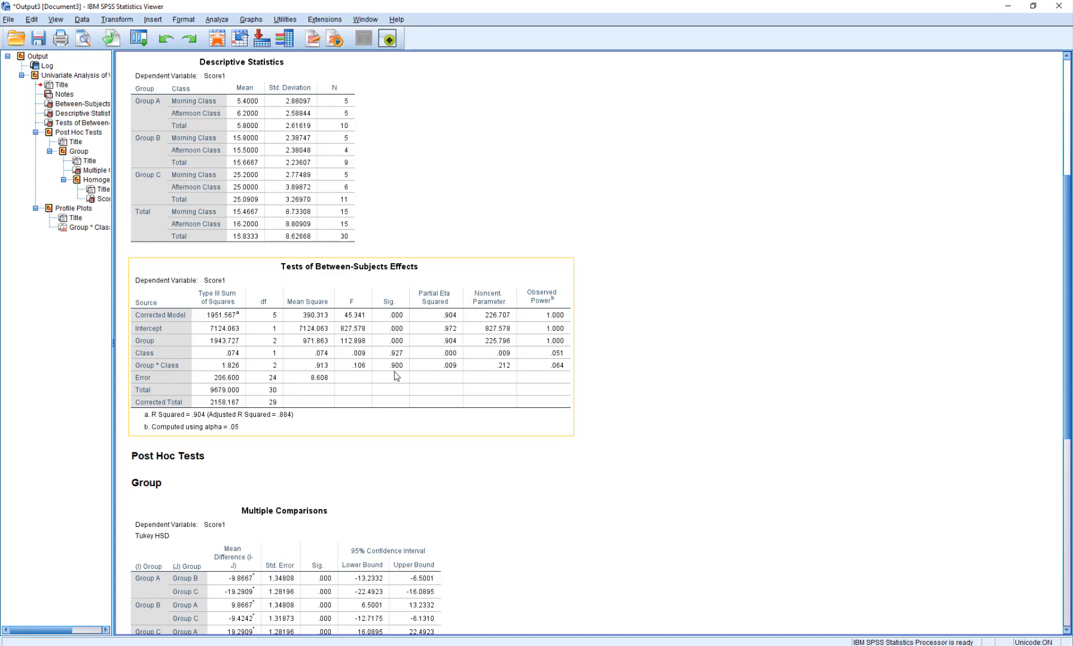
{"action": "scroll", "coordinate": [395, 376], "scroll_direction": "down", "scroll_amount": 7}
{"action": "scroll", "coordinate": [394, 376], "scroll_direction": "down", "scroll_amount": 3}
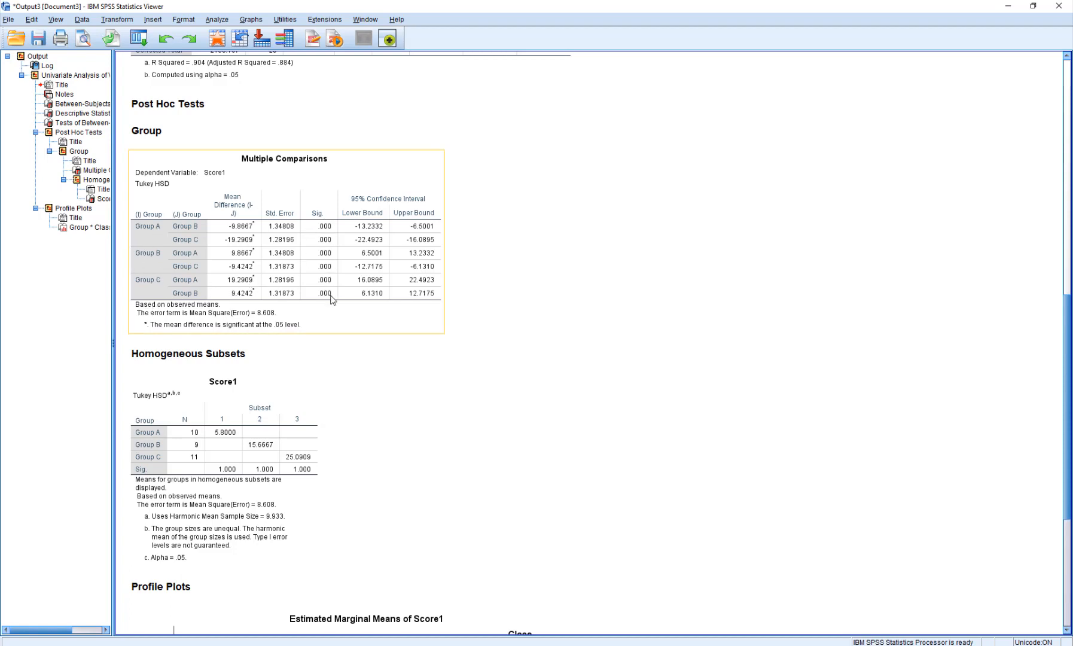
{"action": "scroll", "coordinate": [389, 299], "scroll_direction": "down", "scroll_amount": 8}
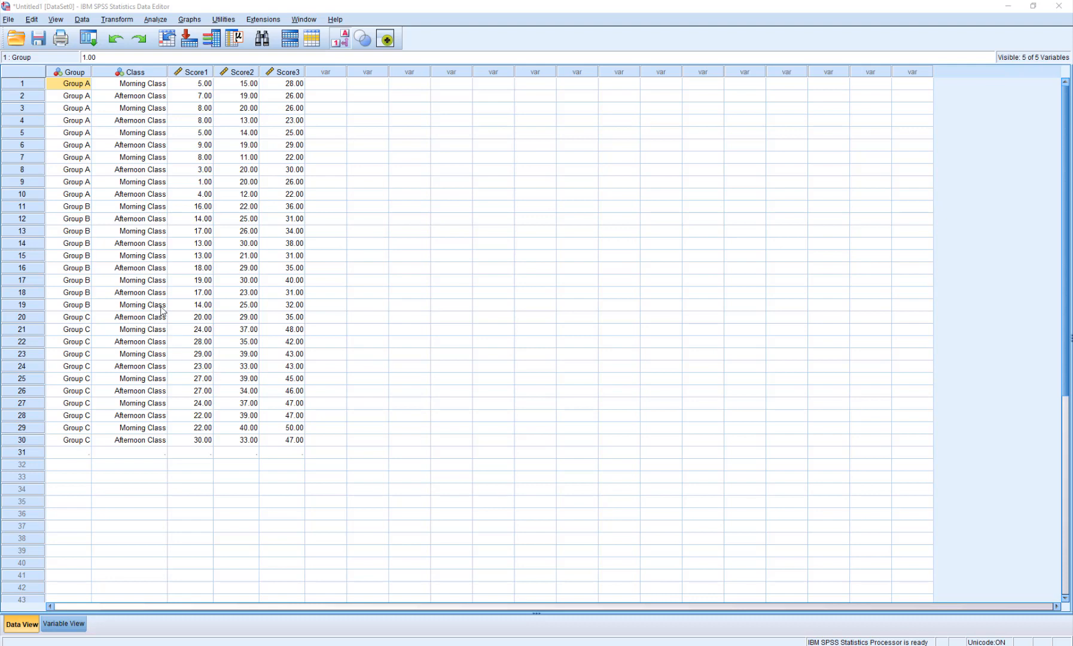
Define a within-subject factor named Scores with 3 levels for a General Linear Model Repeated Measures analysis.
{"action": "left_click", "coordinate": [158, 21]}
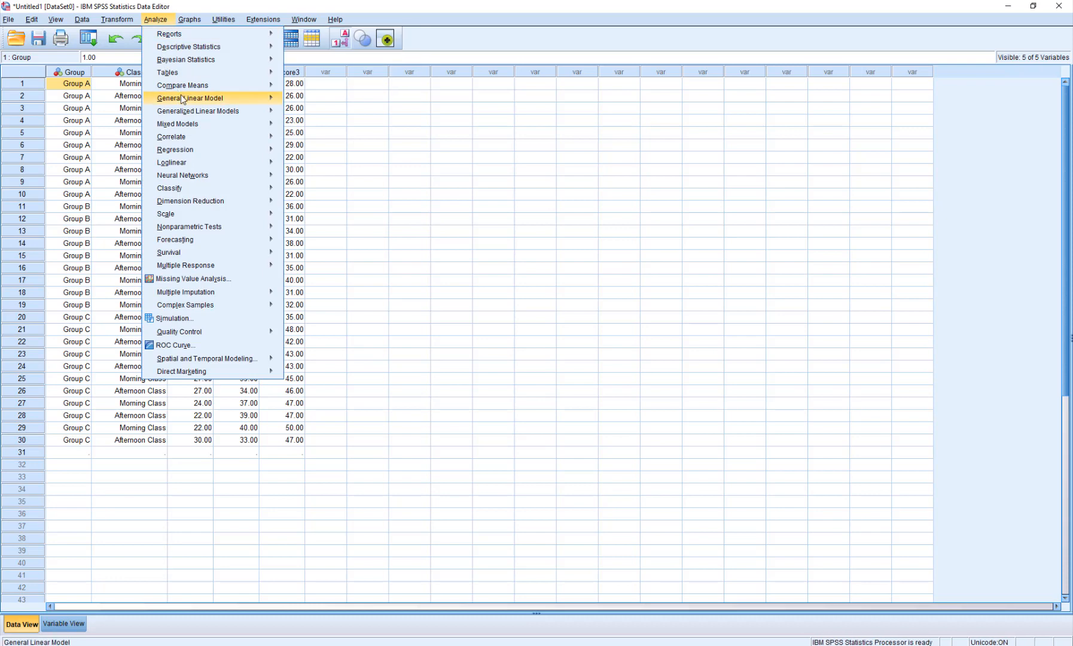
{"action": "mouse_move", "coordinate": [182, 99]}
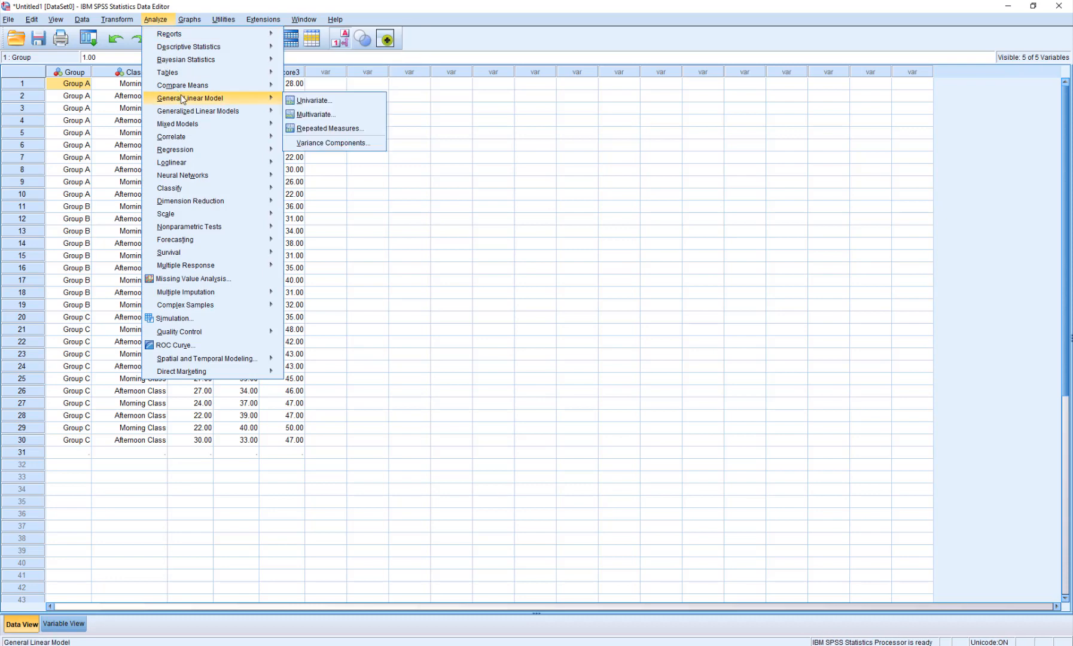
{"action": "left_click", "coordinate": [377, 135]}
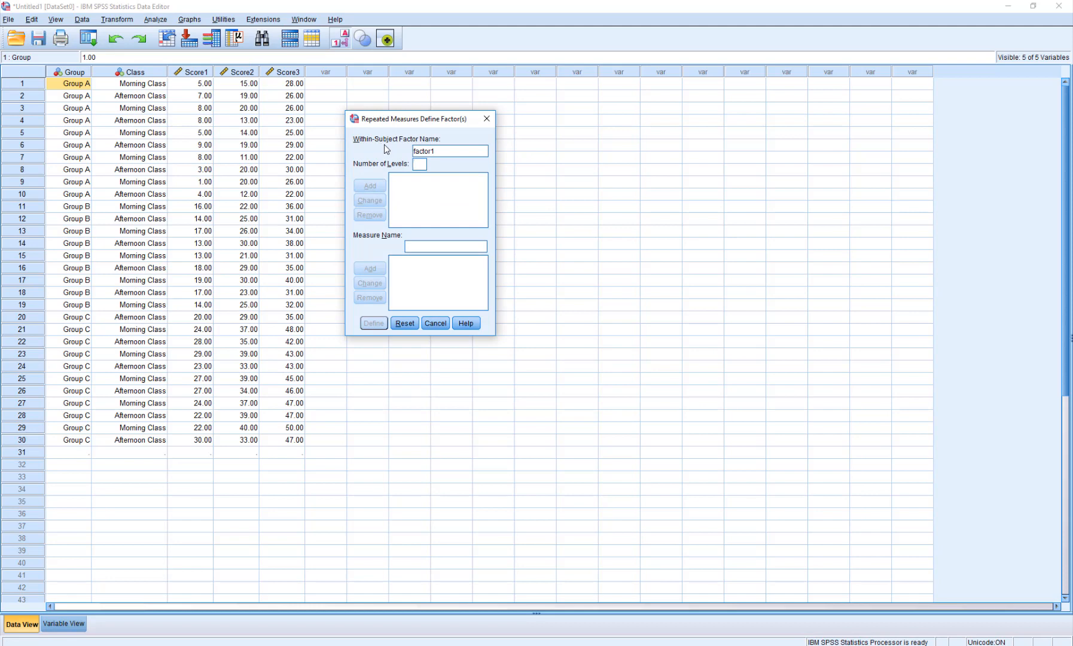
{"action": "double_click", "coordinate": [448, 151]}
{"action": "type", "text": "Scores"}
{"action": "left_click", "coordinate": [425, 164]}
{"action": "type", "text": "3"}
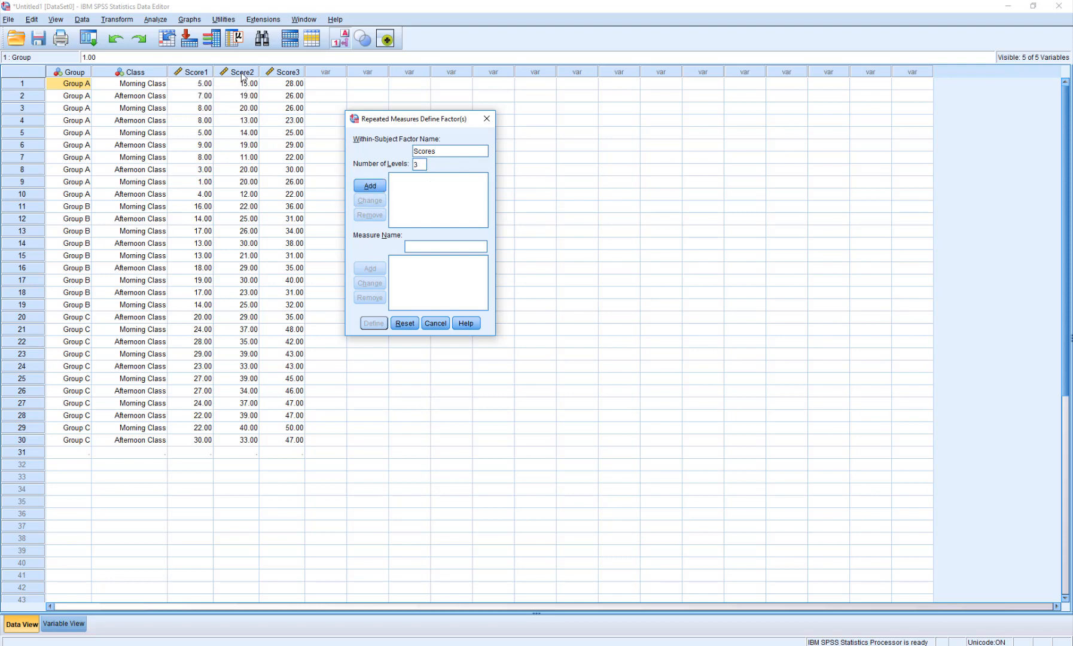
{"action": "left_click", "coordinate": [369, 186]}
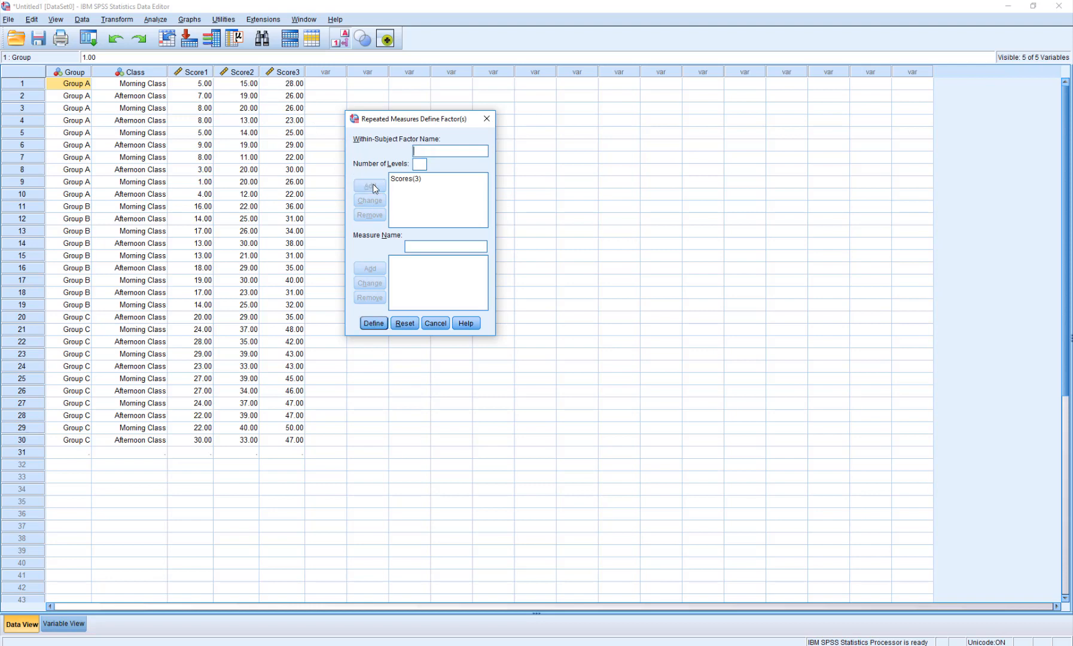
{"action": "left_click", "coordinate": [376, 324]}
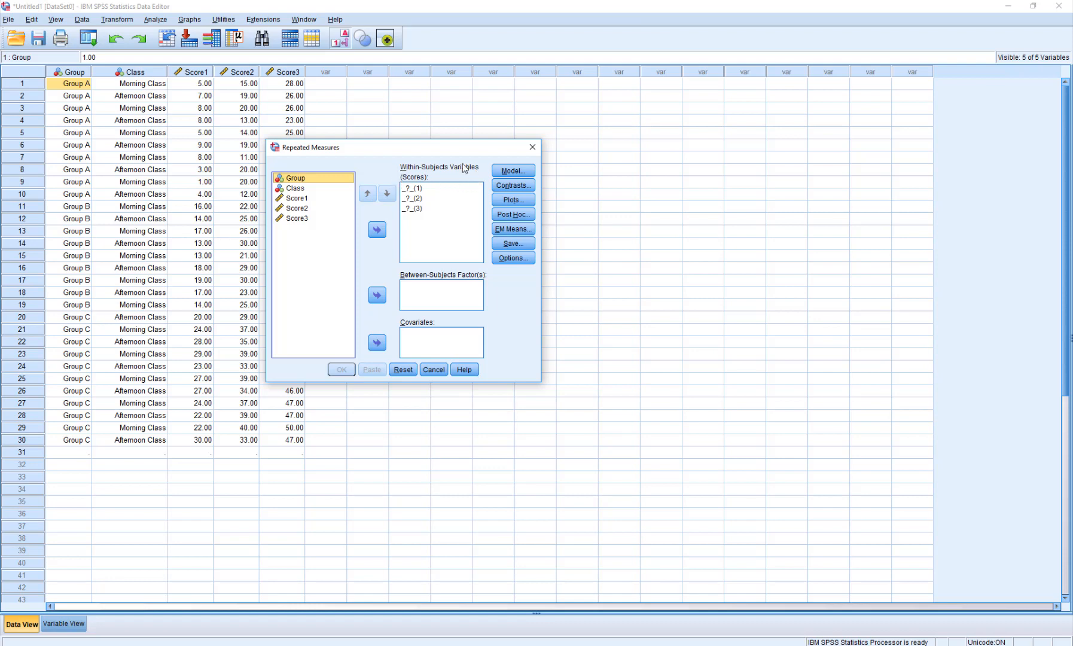
Assign Score1, Score2 and Score3 in order to the three levels of the Scores within-subjects factor.
{"action": "left_click", "coordinate": [296, 197]}
{"action": "left_click", "coordinate": [377, 230]}
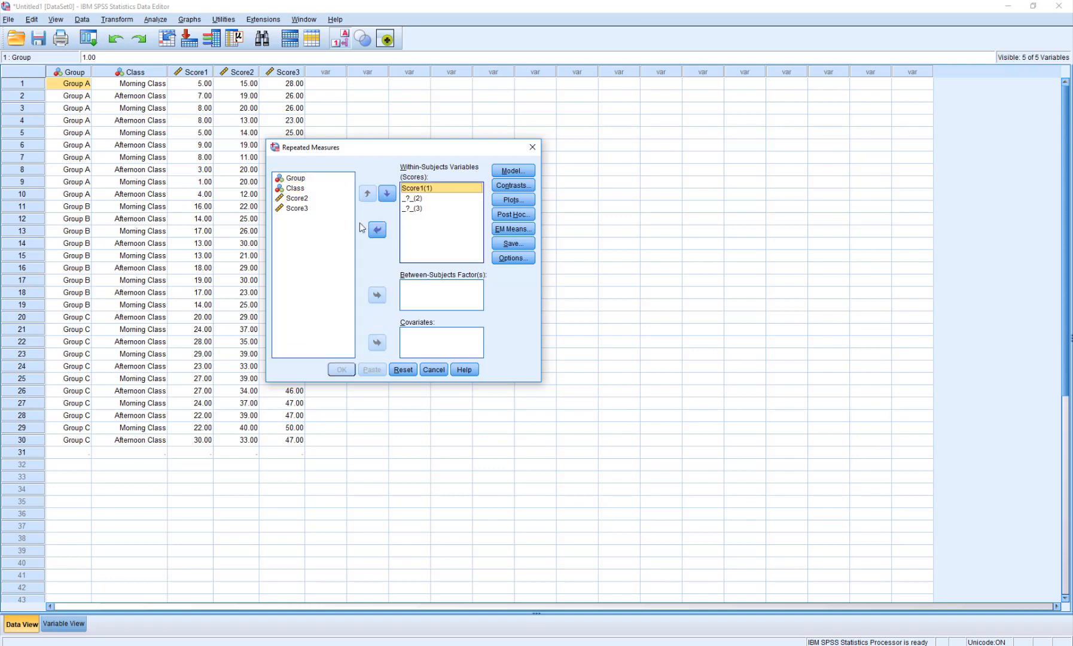
{"action": "left_click", "coordinate": [377, 231]}
{"action": "left_click", "coordinate": [296, 198]}
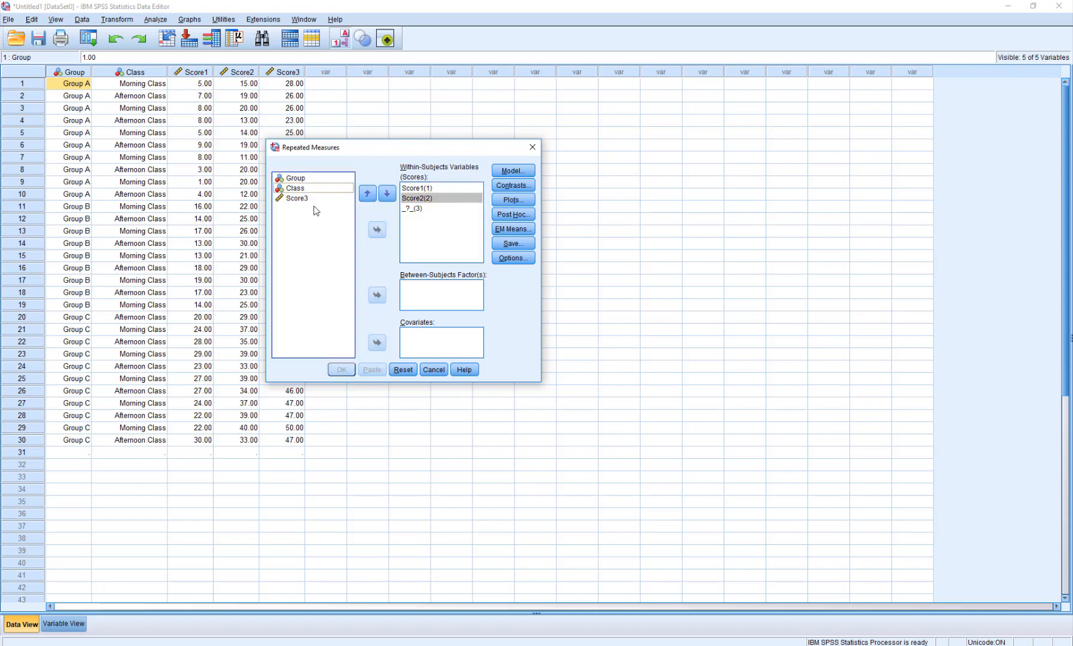
{"action": "left_click", "coordinate": [377, 230]}
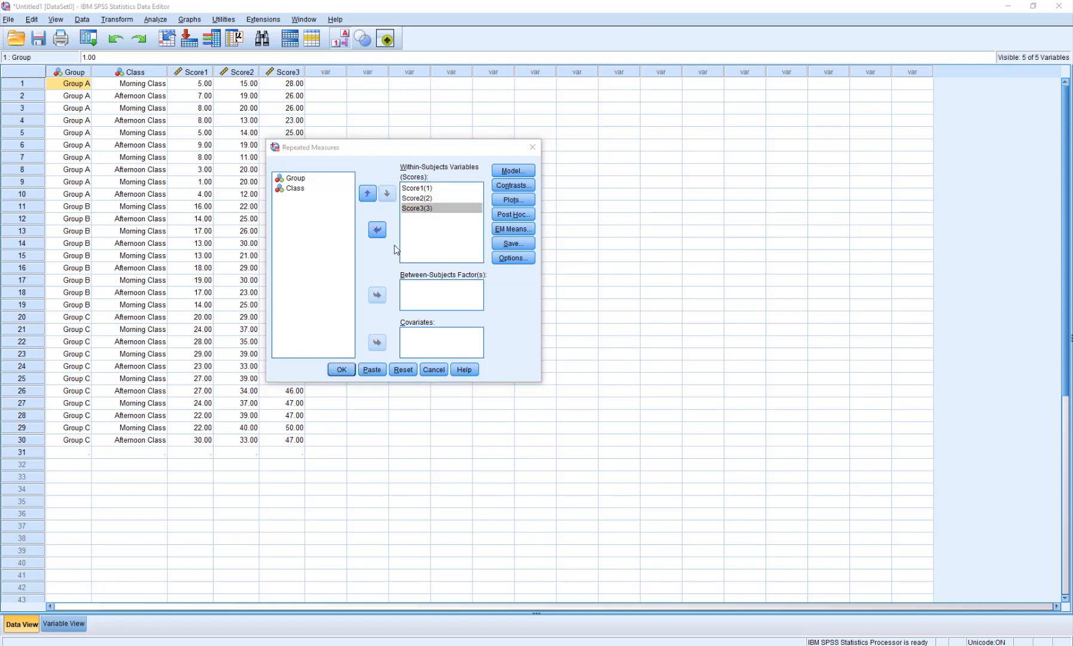
Include descriptive statistics, estimates of effect size and observed power in the Repeated Measures output options.
{"action": "left_click", "coordinate": [530, 261]}
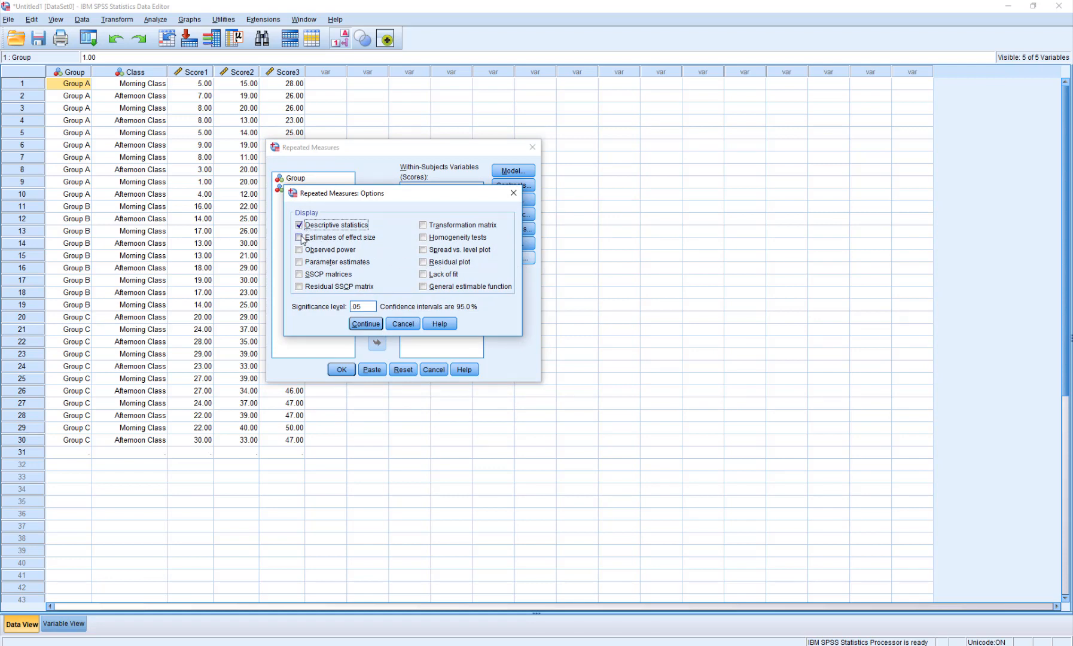
{"action": "left_click", "coordinate": [301, 239]}
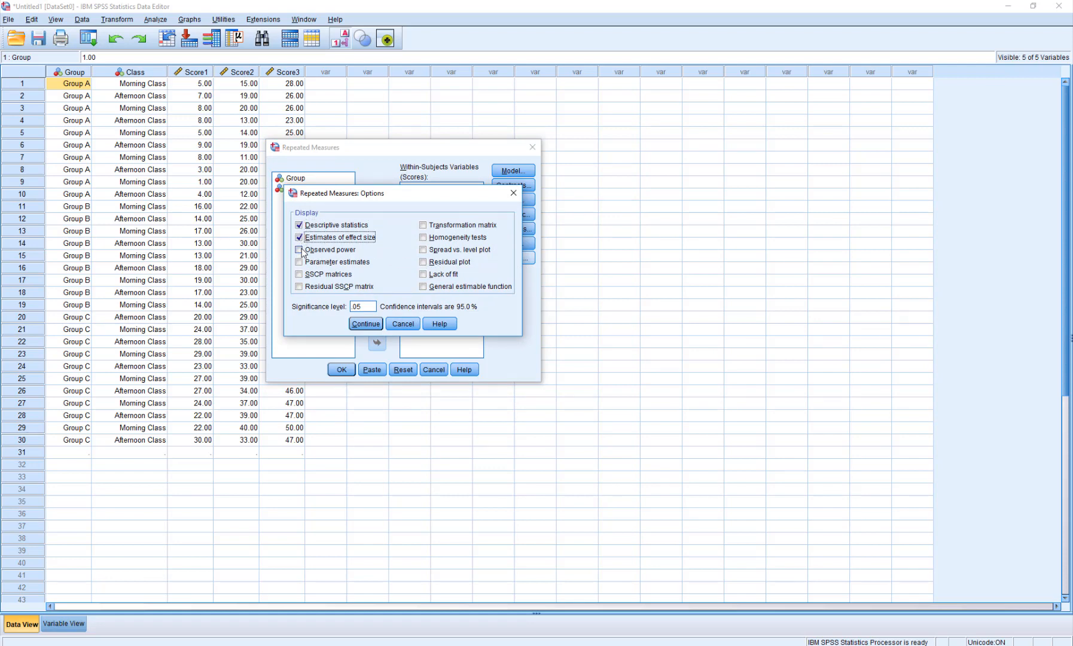
{"action": "left_click", "coordinate": [302, 250]}
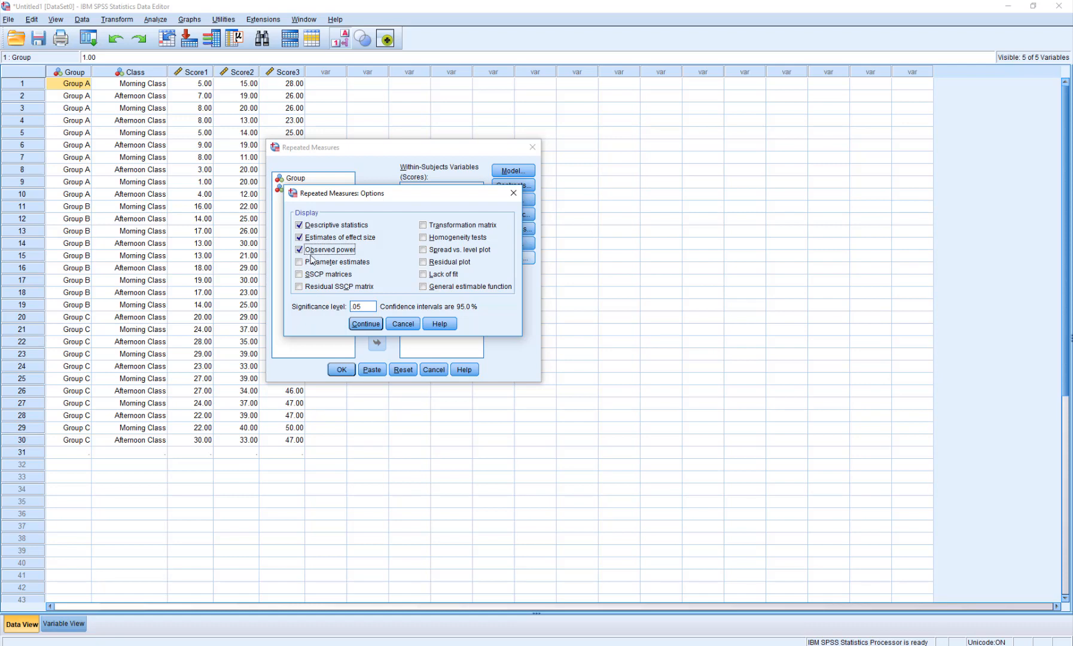
{"action": "left_click", "coordinate": [366, 325]}
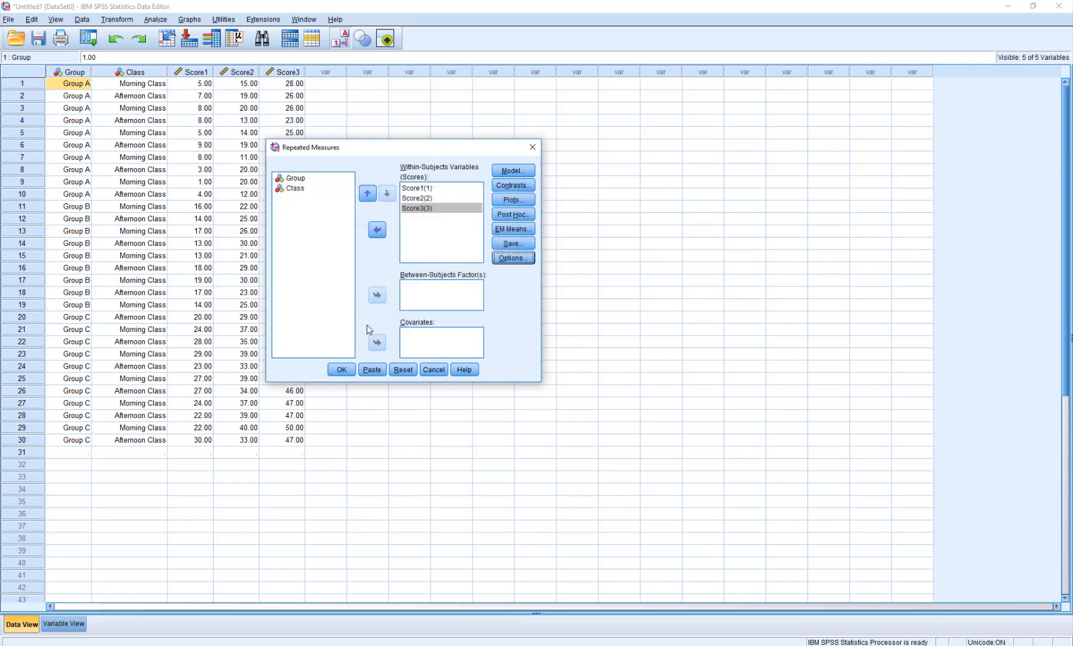
Request estimated marginal means for Scores, comparing main effects with a Bonferroni confidence interval adjustment.
{"action": "left_click", "coordinate": [516, 231]}
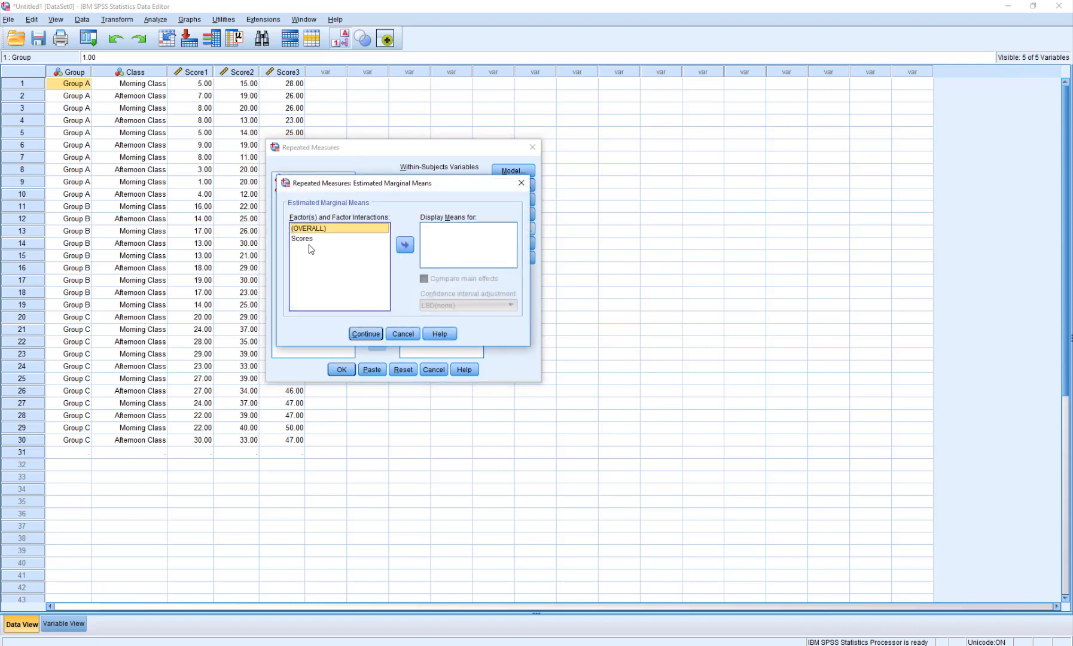
{"action": "left_click", "coordinate": [306, 238]}
{"action": "left_click", "coordinate": [405, 245]}
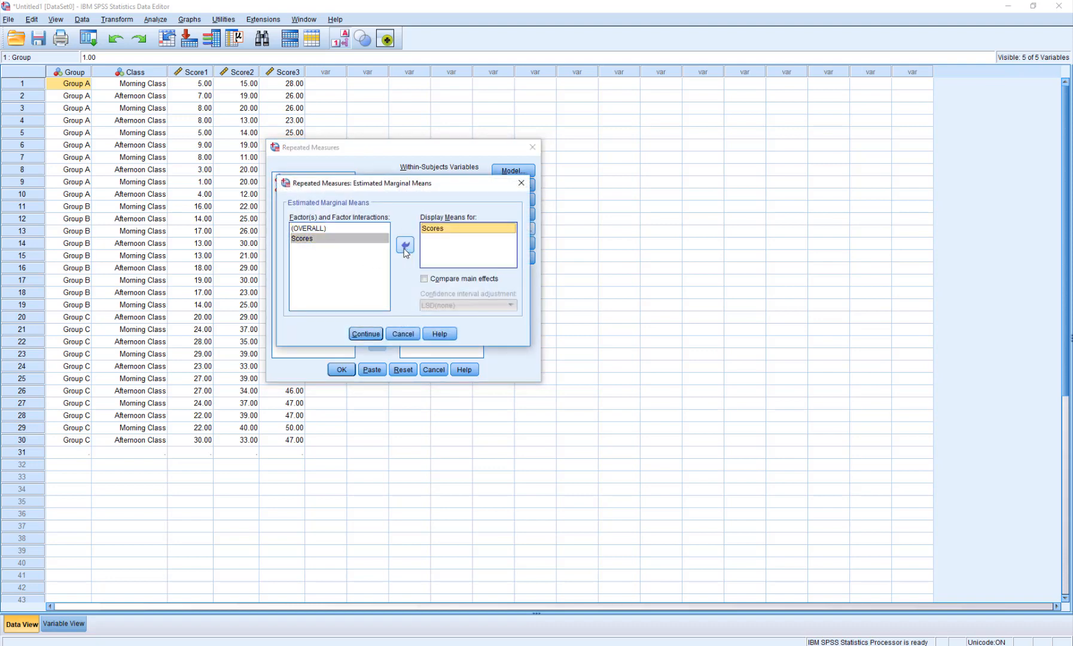
{"action": "left_click", "coordinate": [425, 279]}
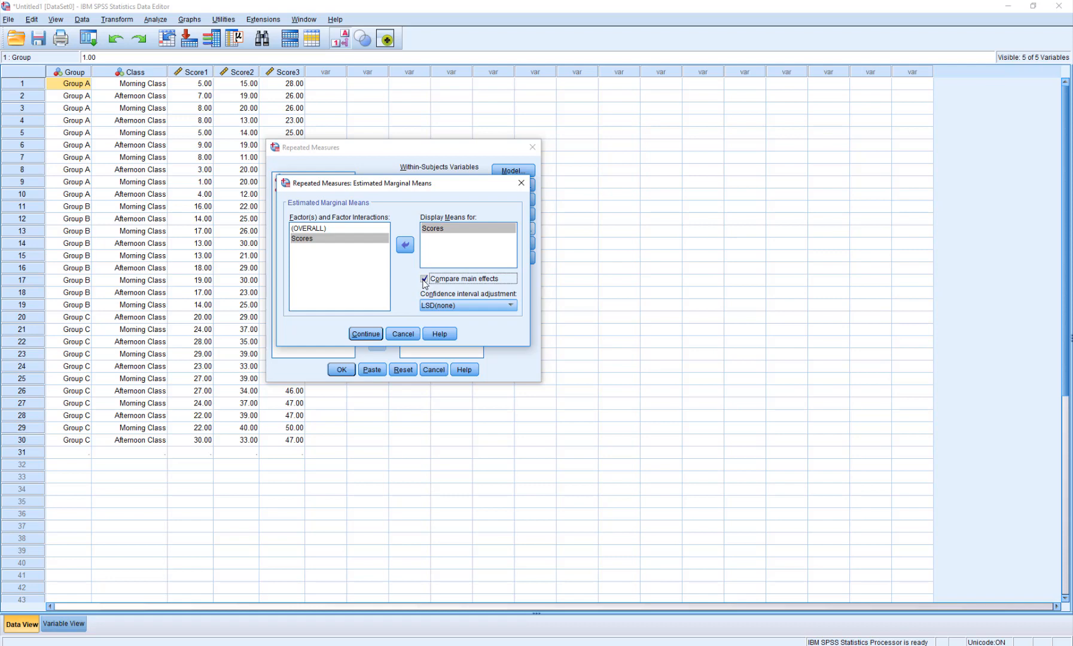
{"action": "left_click", "coordinate": [512, 305]}
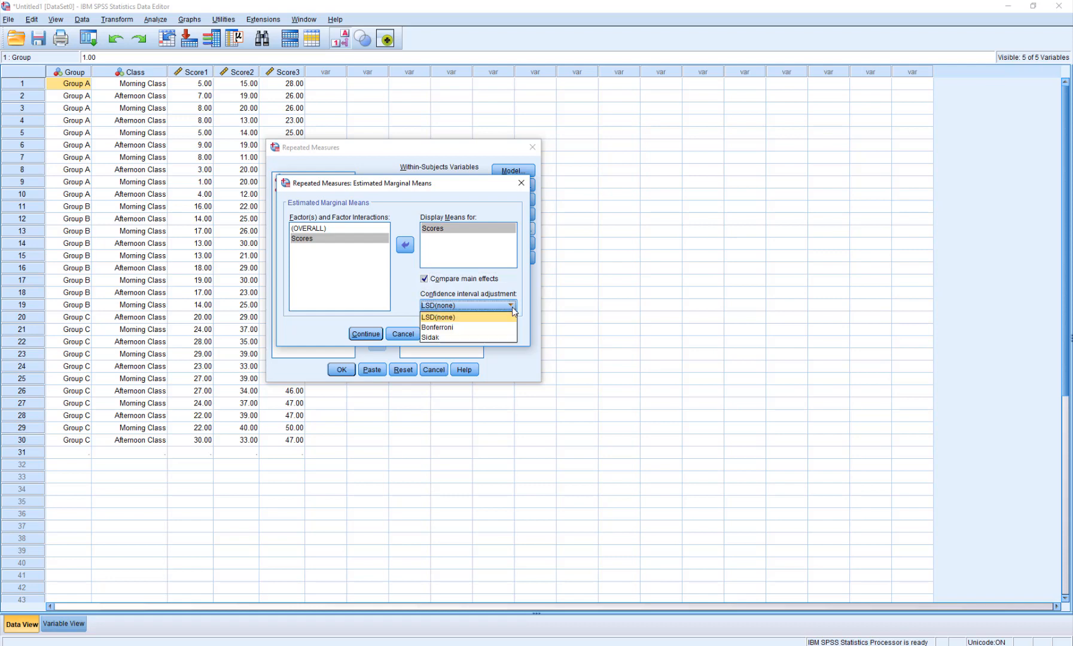
{"action": "left_click", "coordinate": [449, 328]}
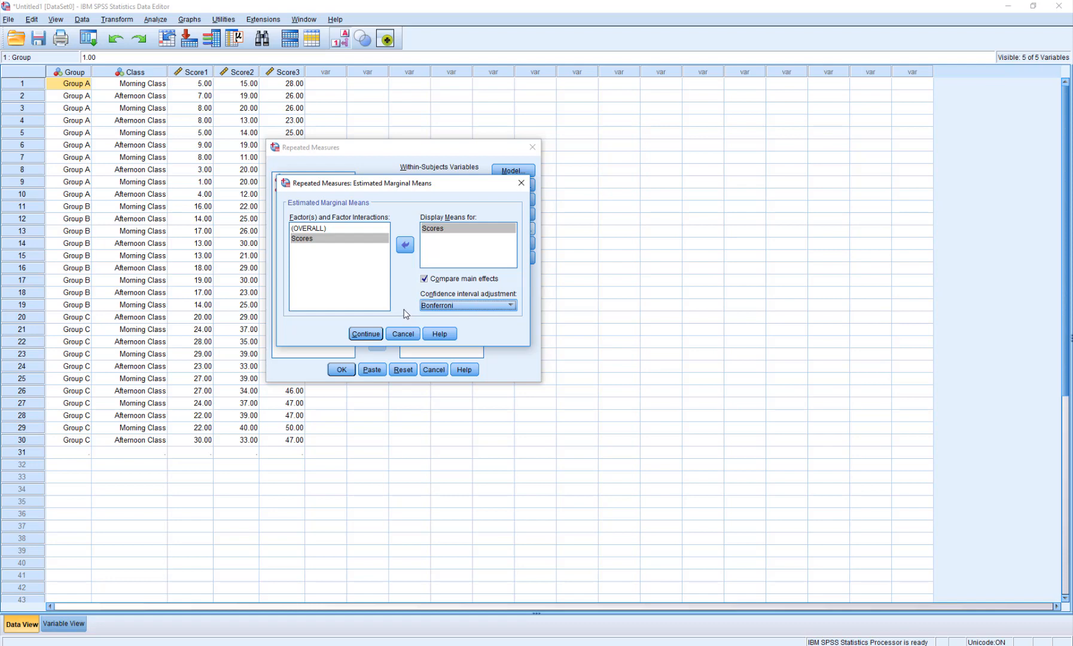
{"action": "left_click", "coordinate": [377, 339]}
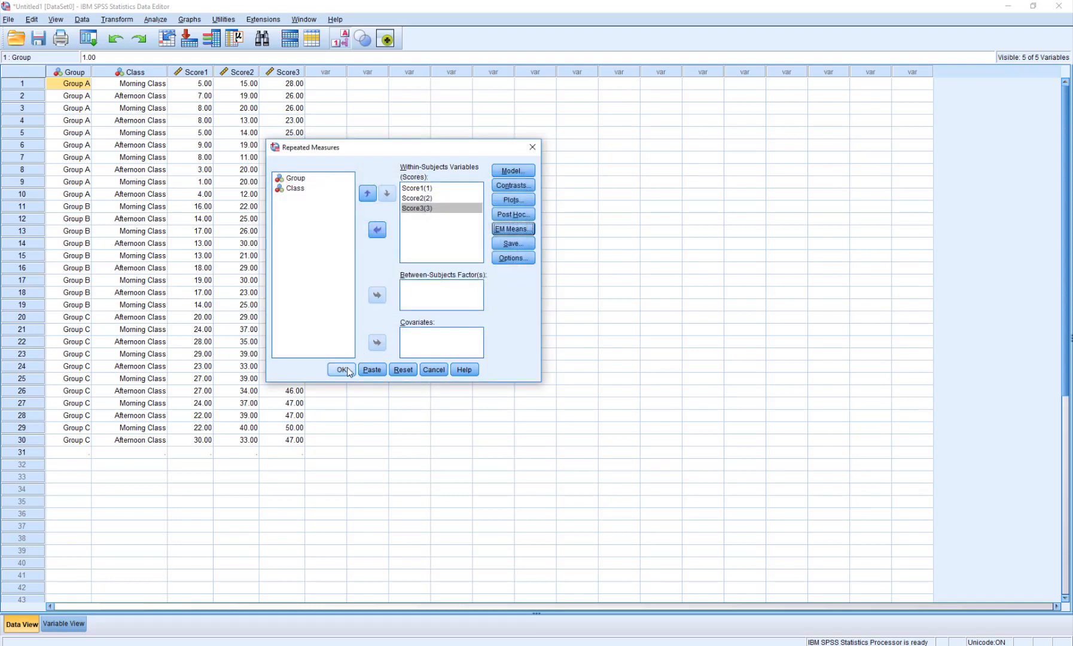
Run the Repeated Measures analysis and examine its multivariate tests, Mauchly's sphericity test and within-subjects effects for Scores.
{"action": "left_click", "coordinate": [342, 370]}
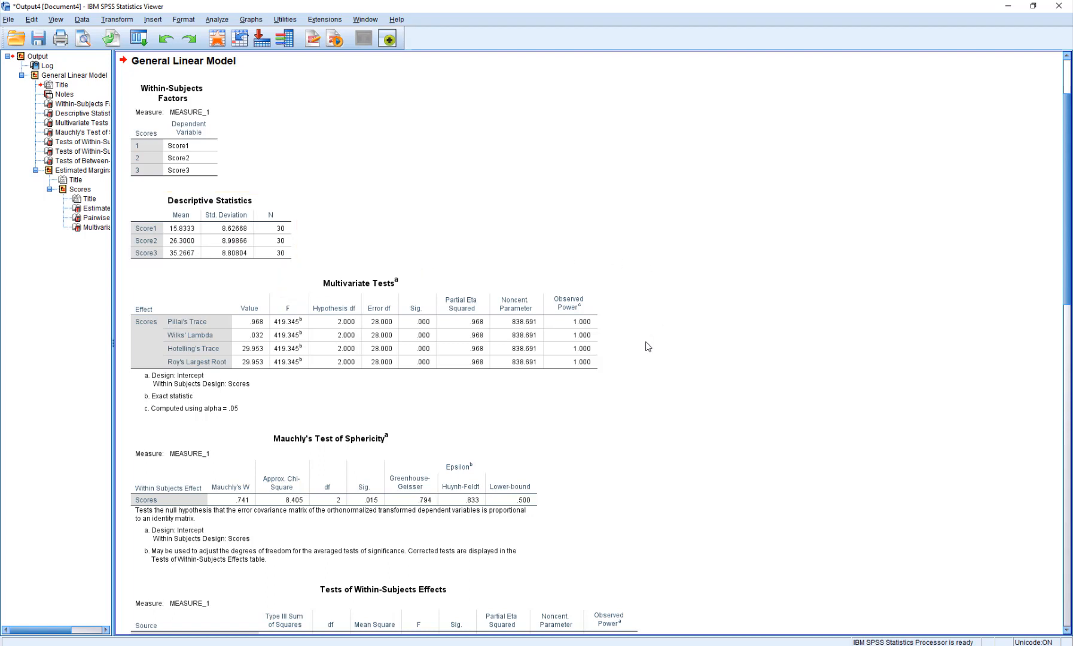
{"action": "scroll", "coordinate": [645, 344], "scroll_direction": "down", "scroll_amount": 2}
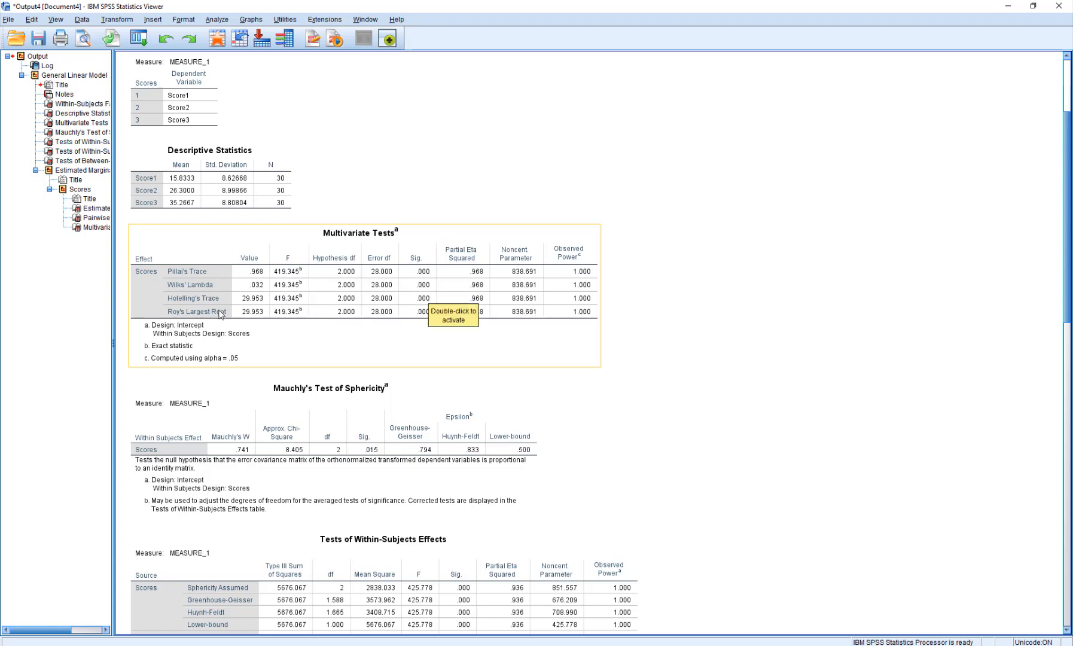
{"action": "scroll", "coordinate": [675, 306], "scroll_direction": "down", "scroll_amount": 5}
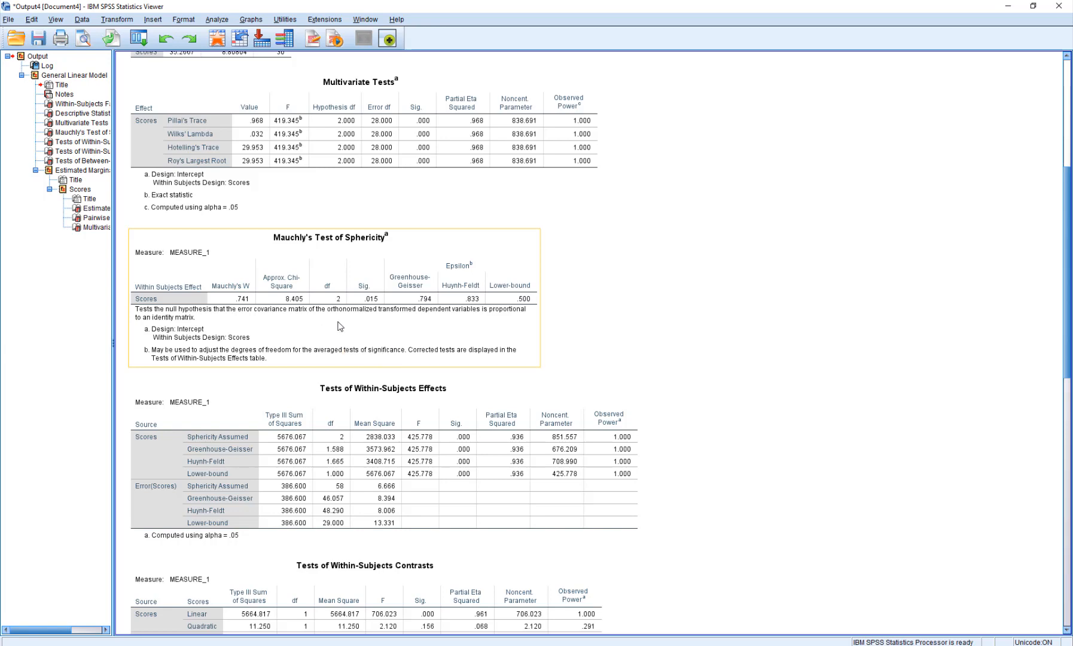
{"action": "scroll", "coordinate": [338, 326], "scroll_direction": "down", "scroll_amount": 2}
{"action": "scroll", "coordinate": [340, 332], "scroll_direction": "down", "scroll_amount": 2}
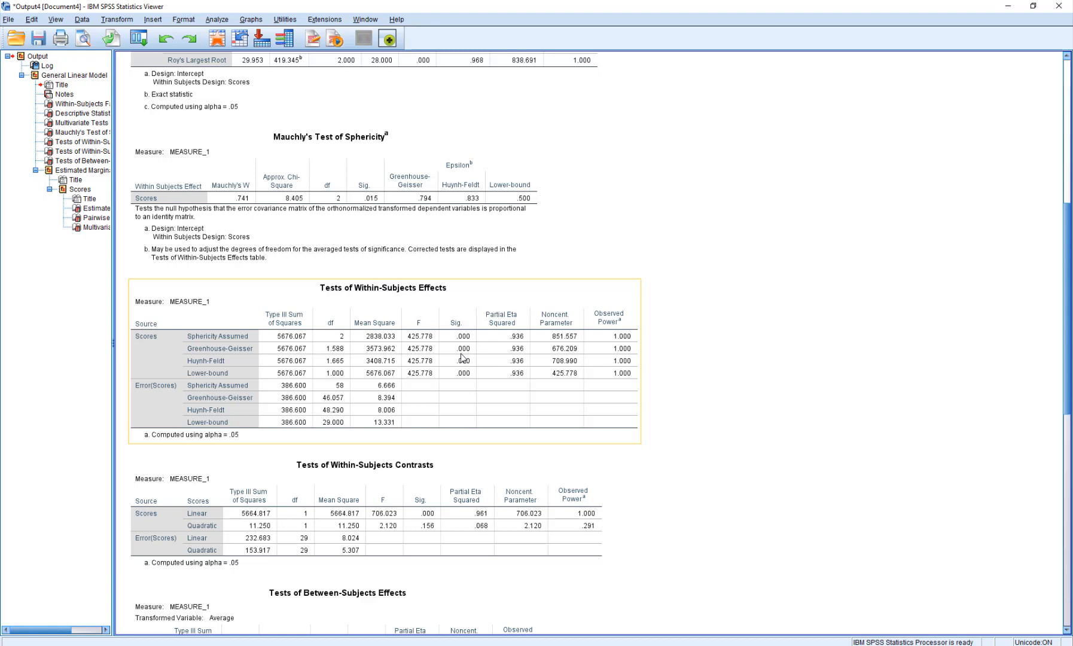
{"action": "scroll", "coordinate": [462, 358], "scroll_direction": "down", "scroll_amount": 2}
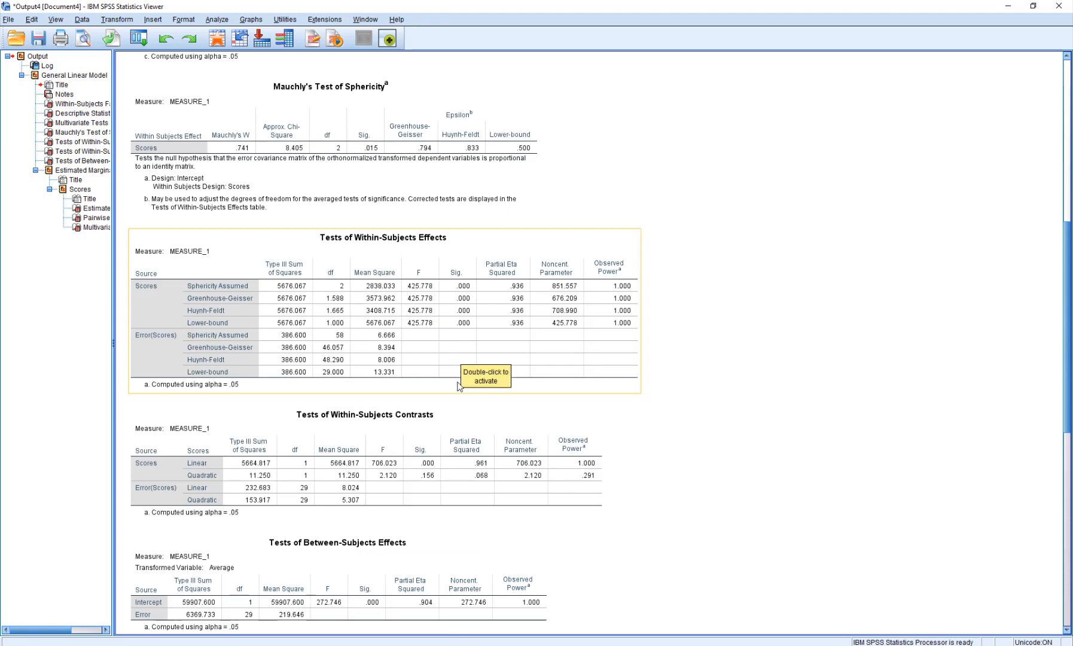
Examine the Bonferroni-adjusted Pairwise Comparisons of the three Scores levels under Estimated Marginal Means.
{"action": "scroll", "coordinate": [460, 386], "scroll_direction": "down", "scroll_amount": 15}
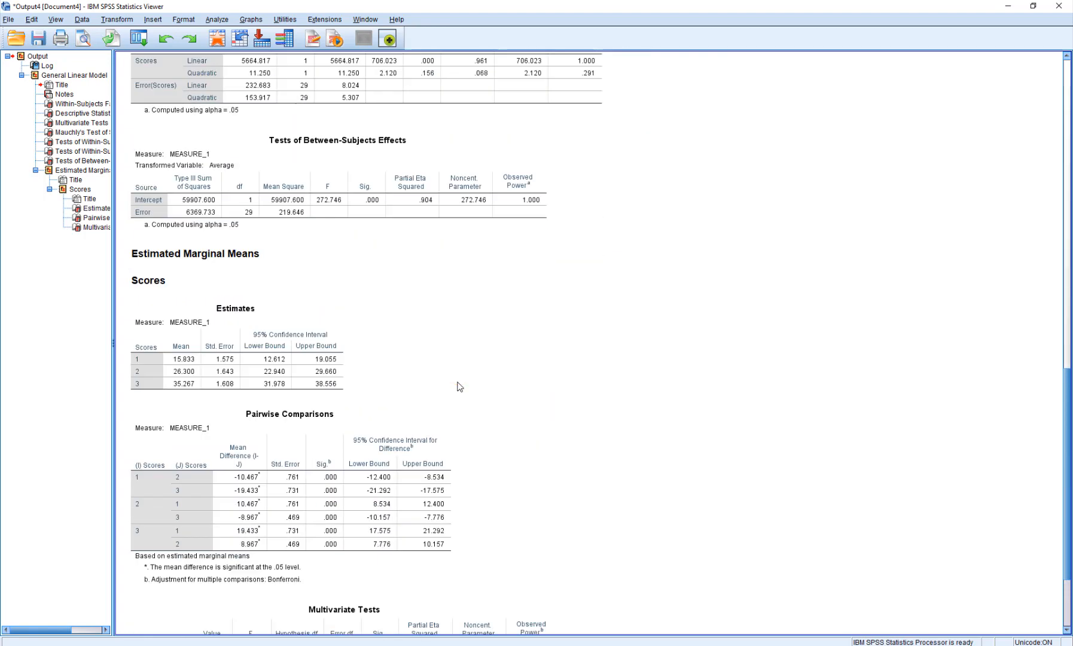
{"action": "scroll", "coordinate": [459, 386], "scroll_direction": "down", "scroll_amount": 5}
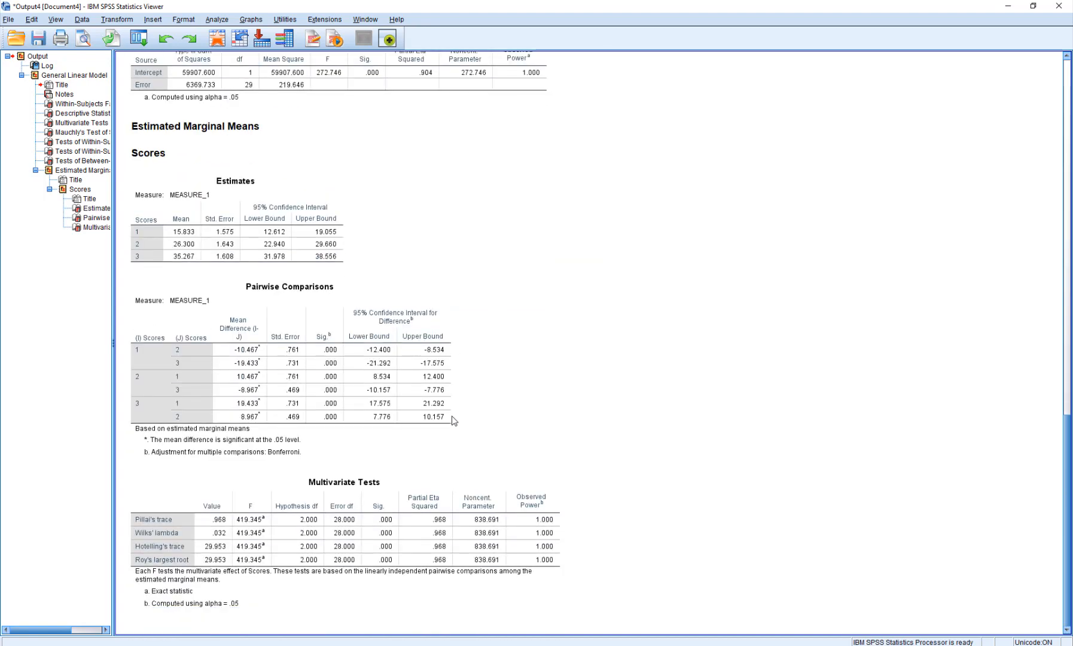
{"action": "left_click", "coordinate": [422, 427]}
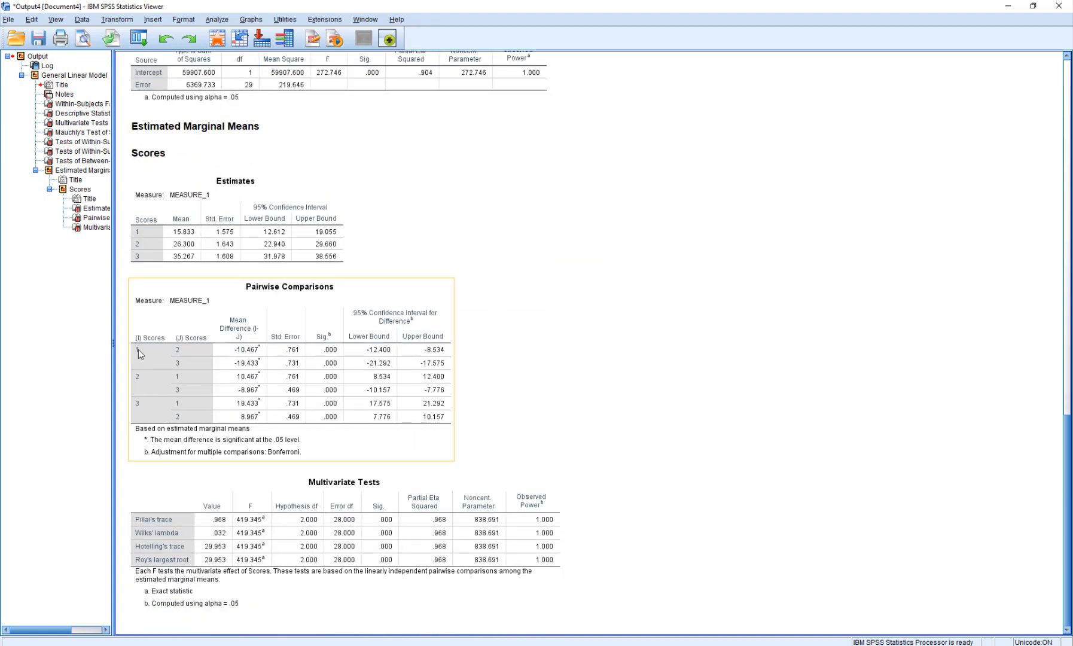